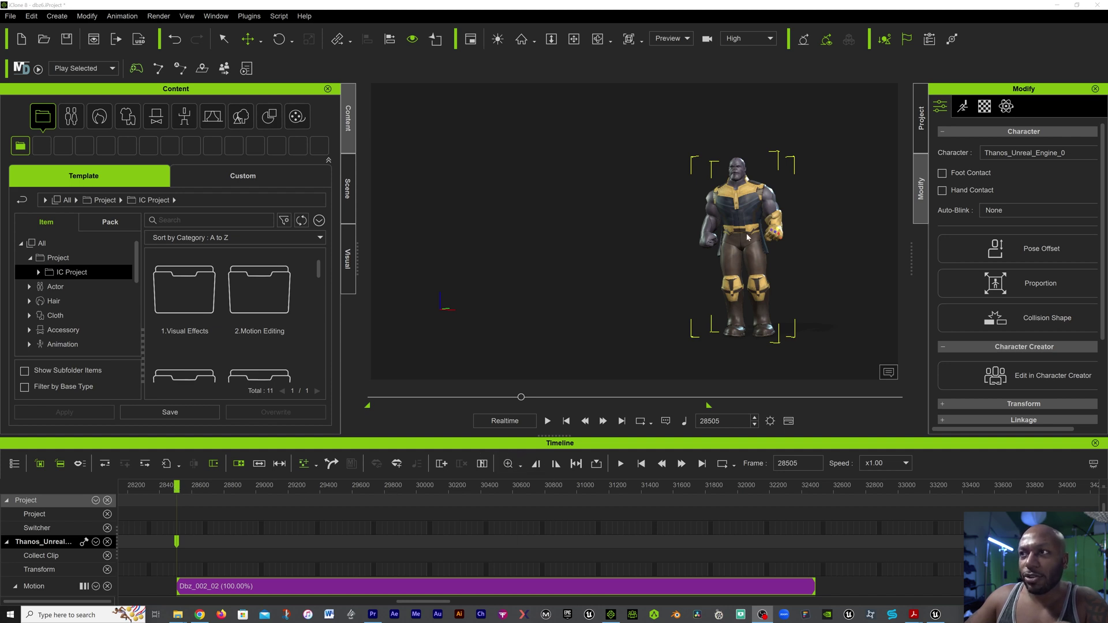
Preview the Thanos motion, stop at frame 32661, and switch to the dbz anim folder.
left_click(548, 422)
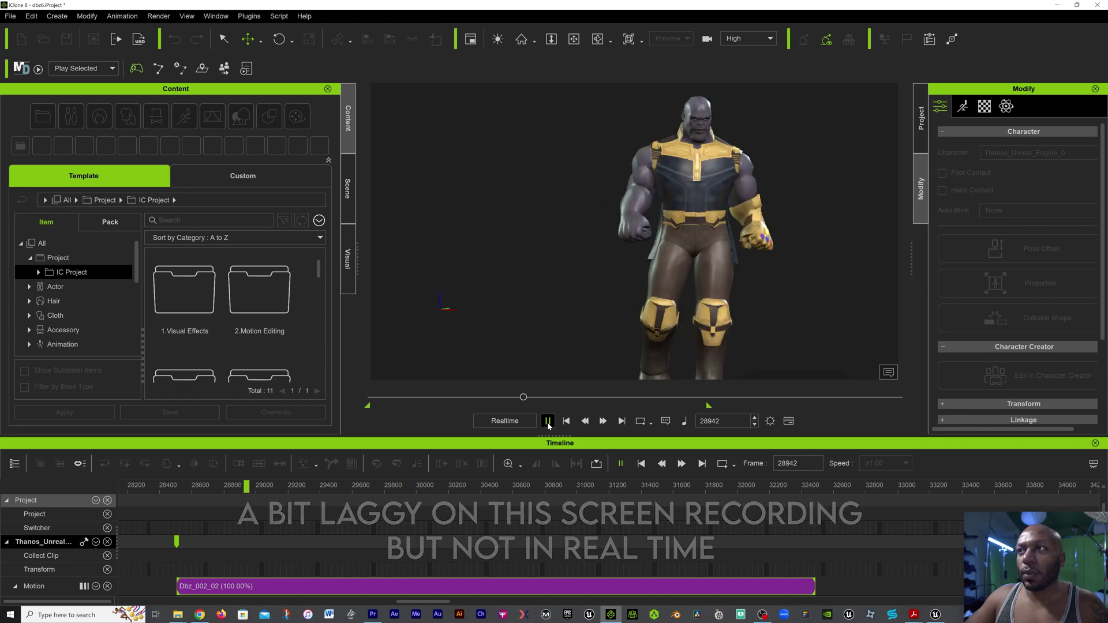
left_click(548, 421)
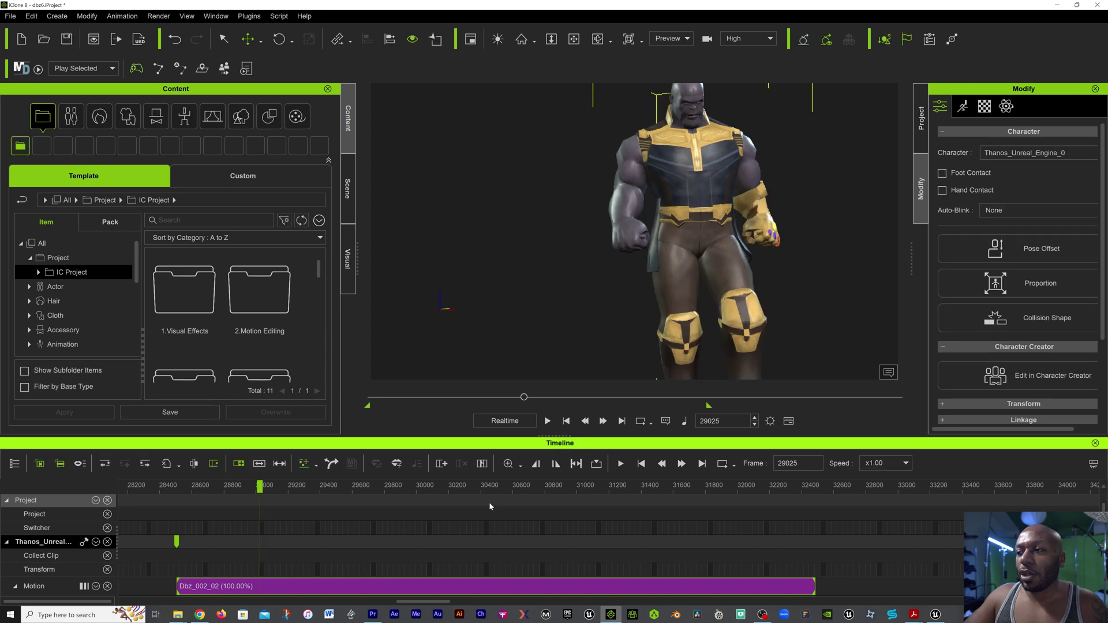
left_click_drag(347, 488, 844, 489)
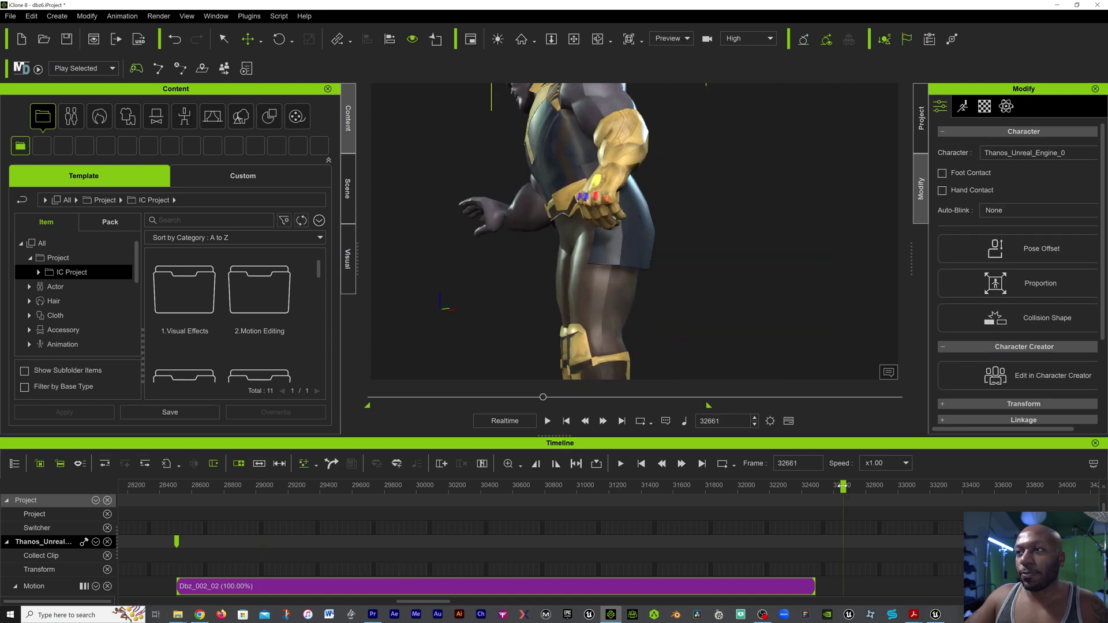
key("z")
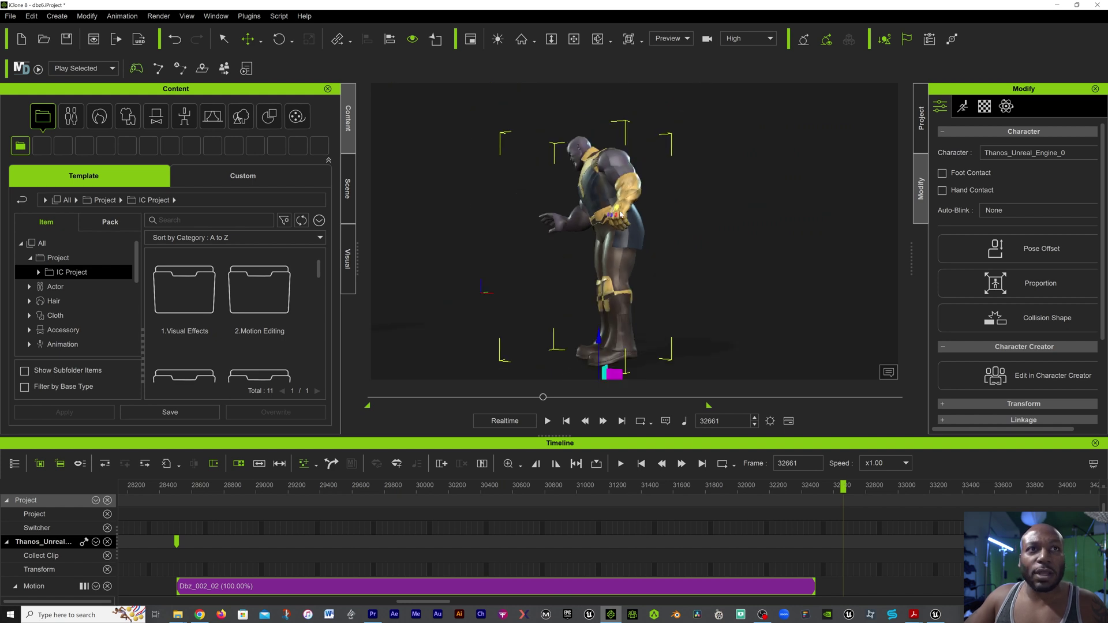
key("alt+Tab")
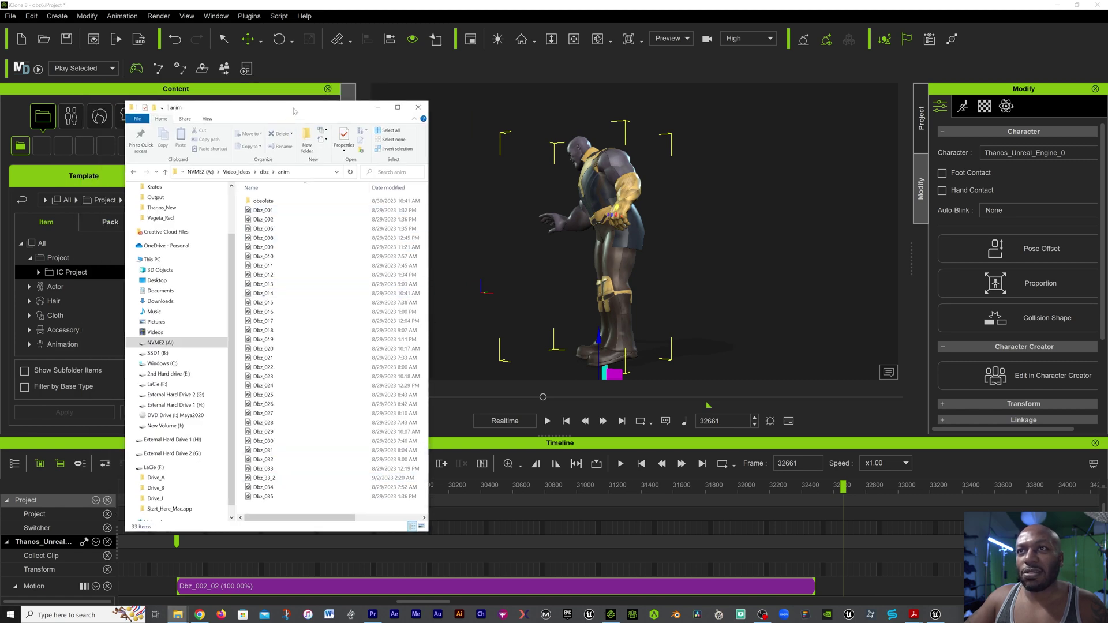
Import Dbz_002 onto Thanos using the Xsens motion profile and convert it to a clip.
left_click_drag(295, 109, 0, 108)
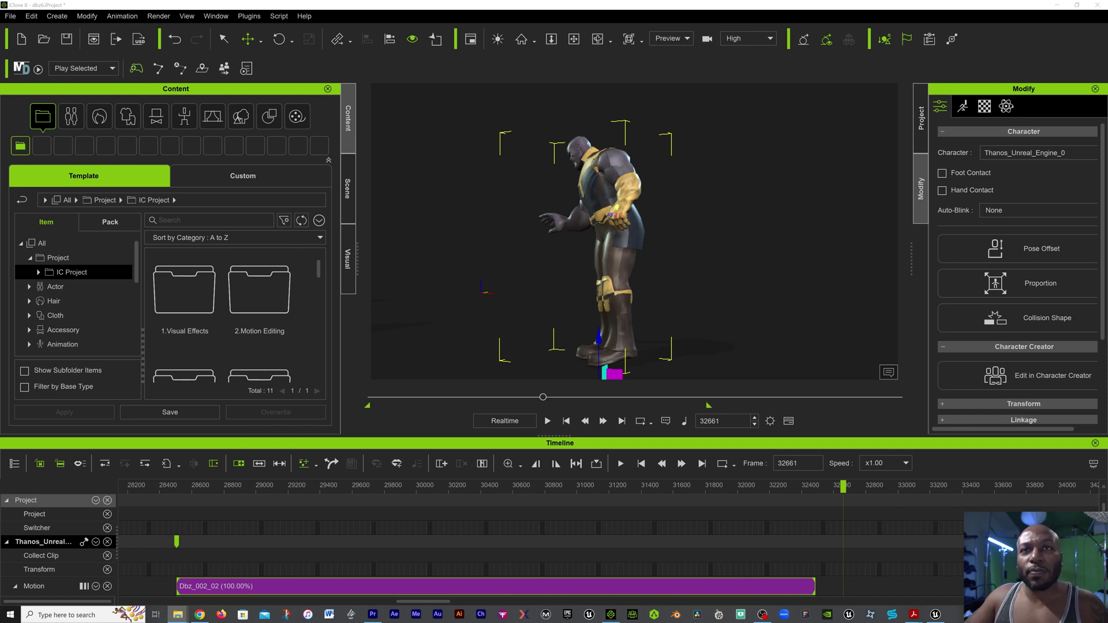
left_click_drag(0, 97, 293, 97)
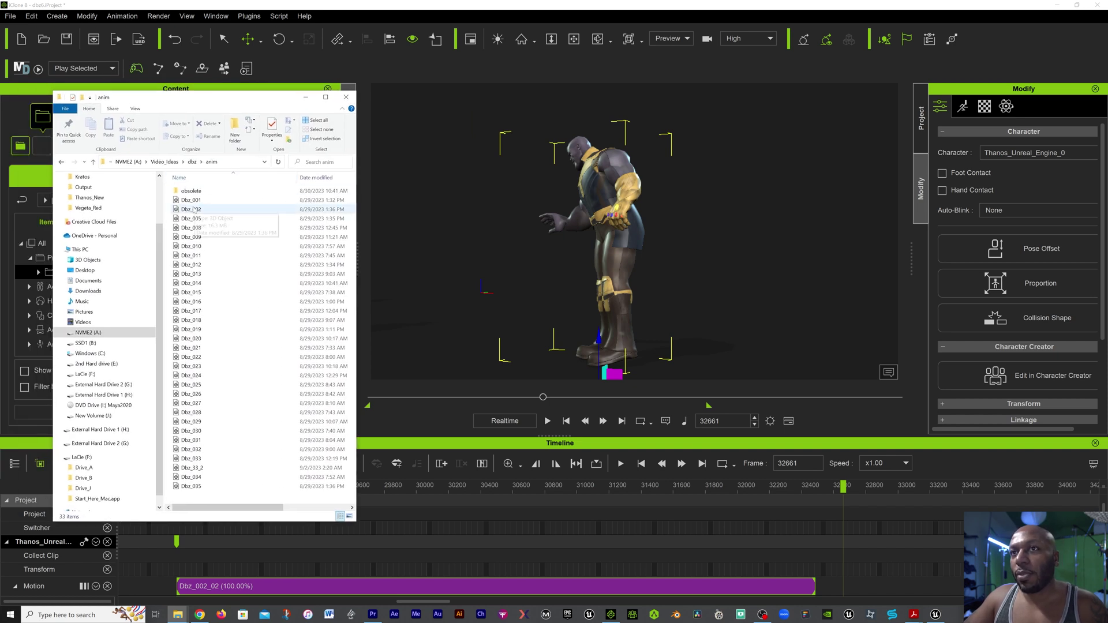
left_click_drag(192, 211, 613, 208)
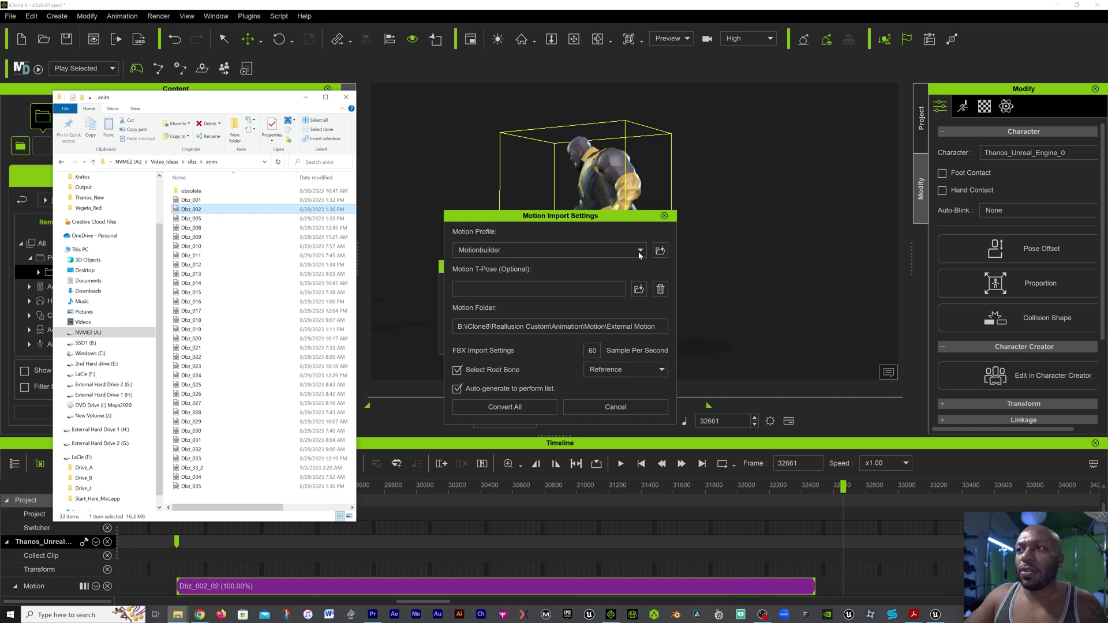
left_click(639, 251)
scroll(559, 299, "down", 3)
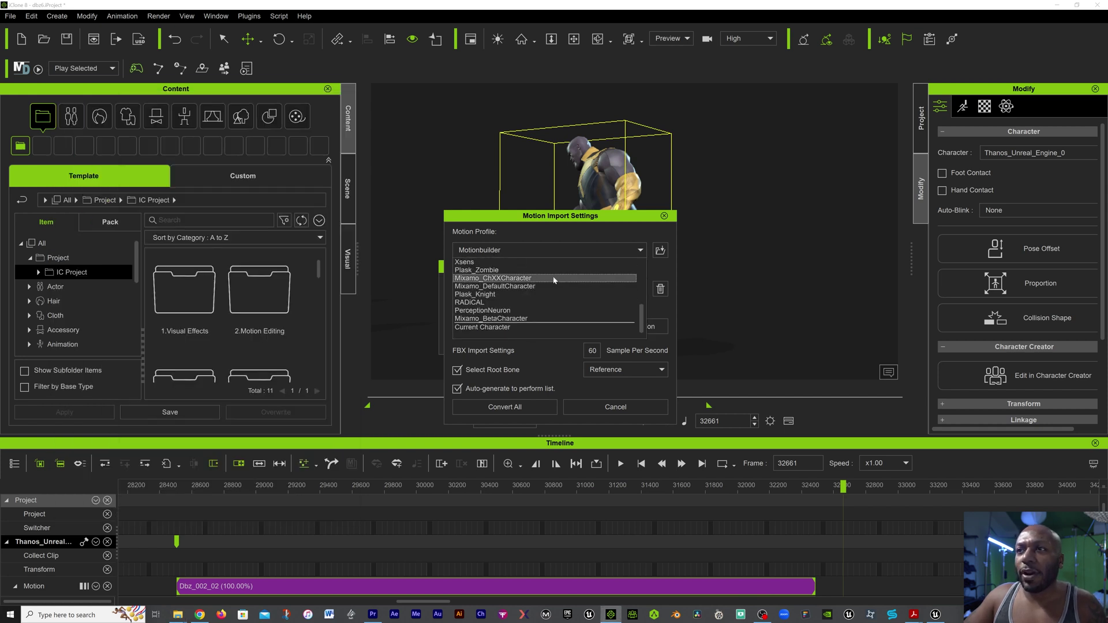
scroll(537, 288, "up", 1)
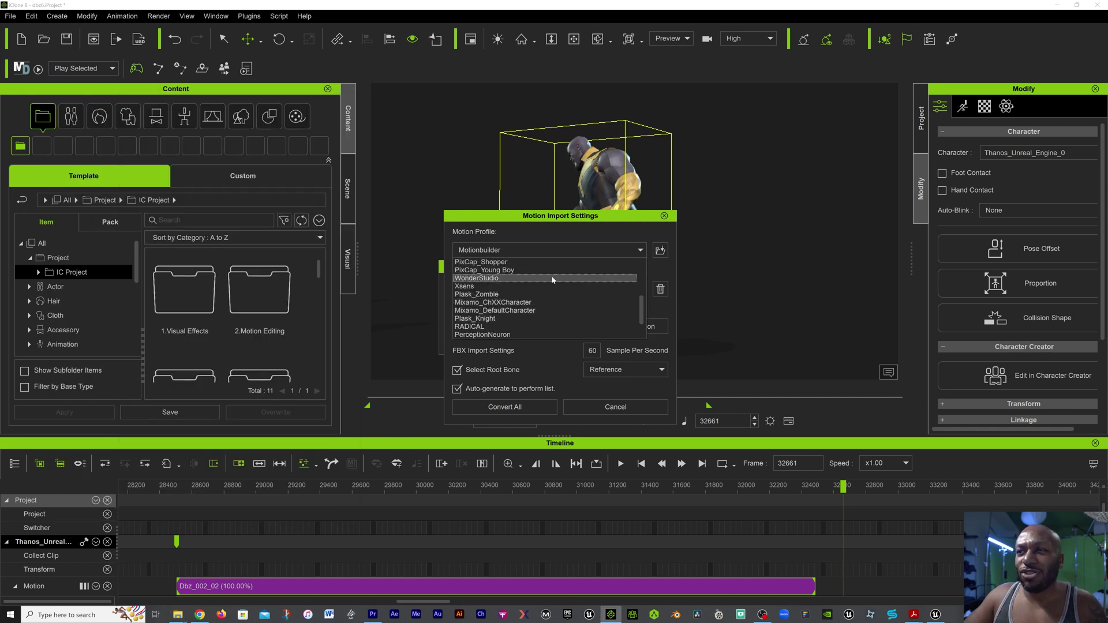
left_click(470, 287)
left_click(500, 406)
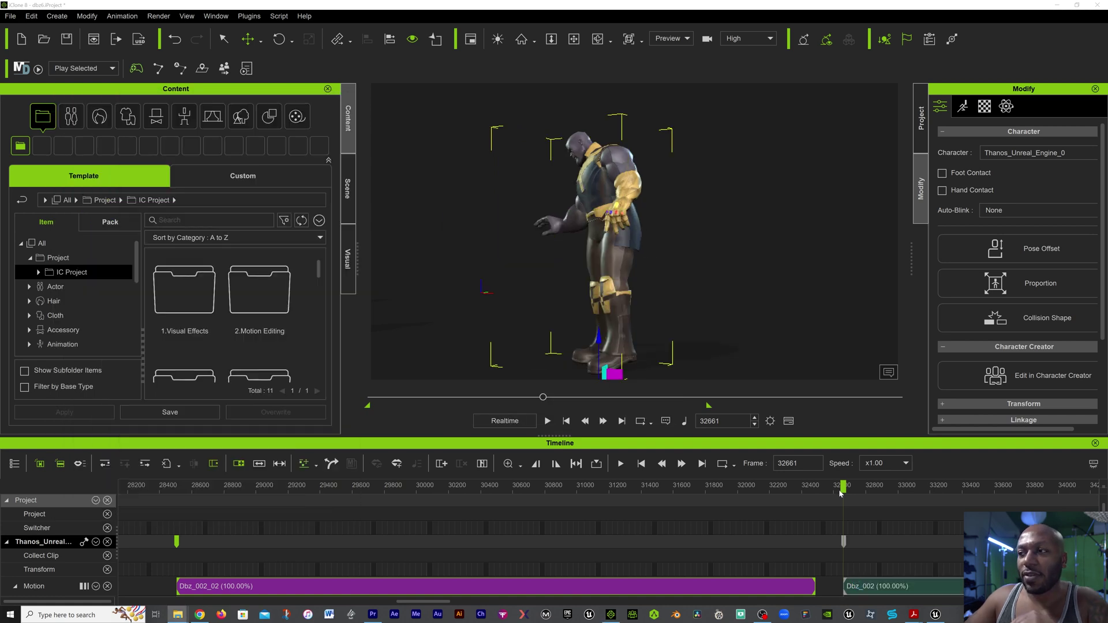
Play the new clip and place the playhead at the cut frame 33103.
left_click_drag(844, 488, 860, 489)
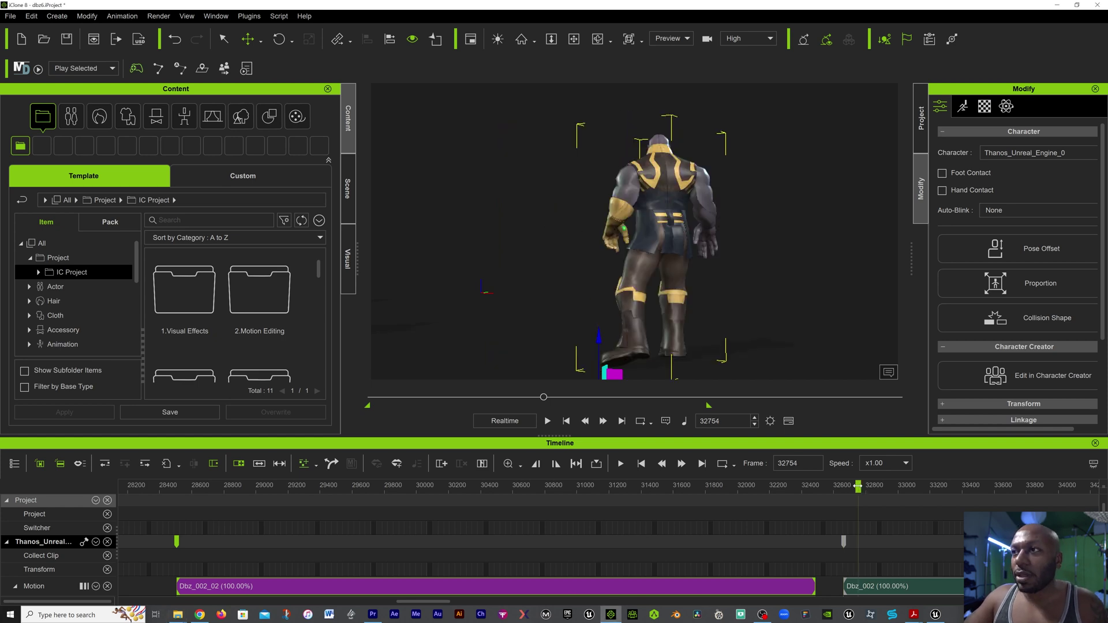
key("space")
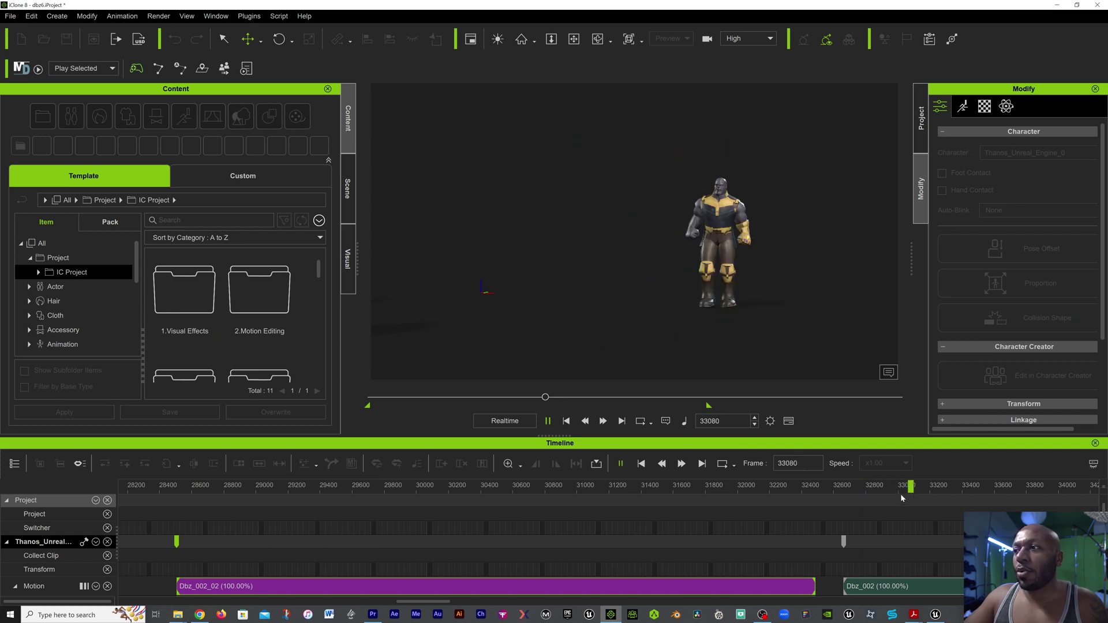
key("space")
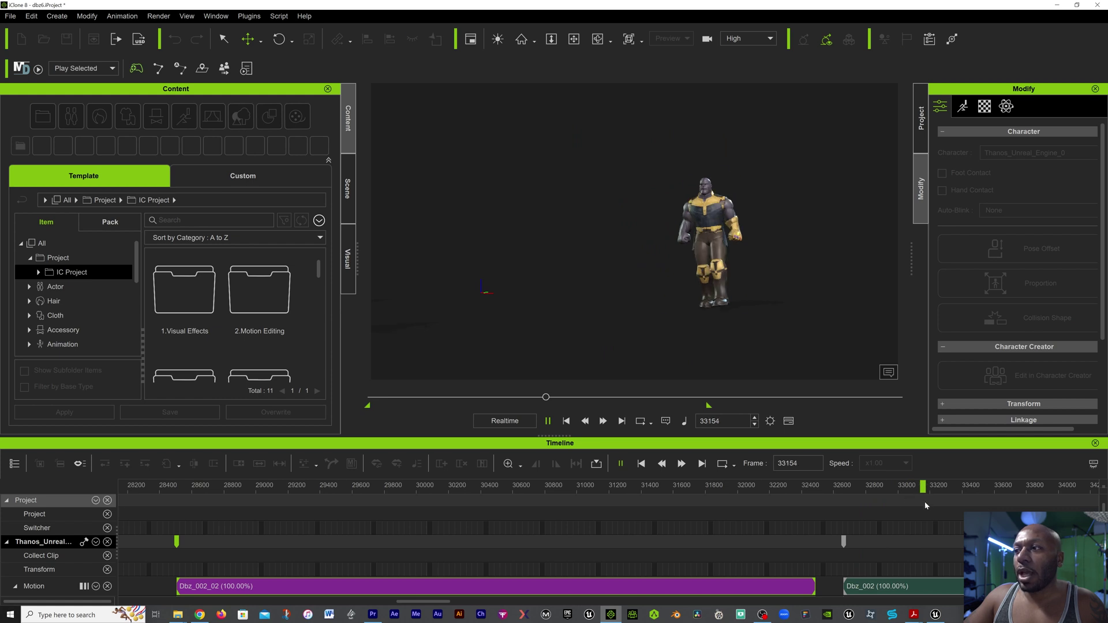
left_click_drag(909, 486, 914, 487)
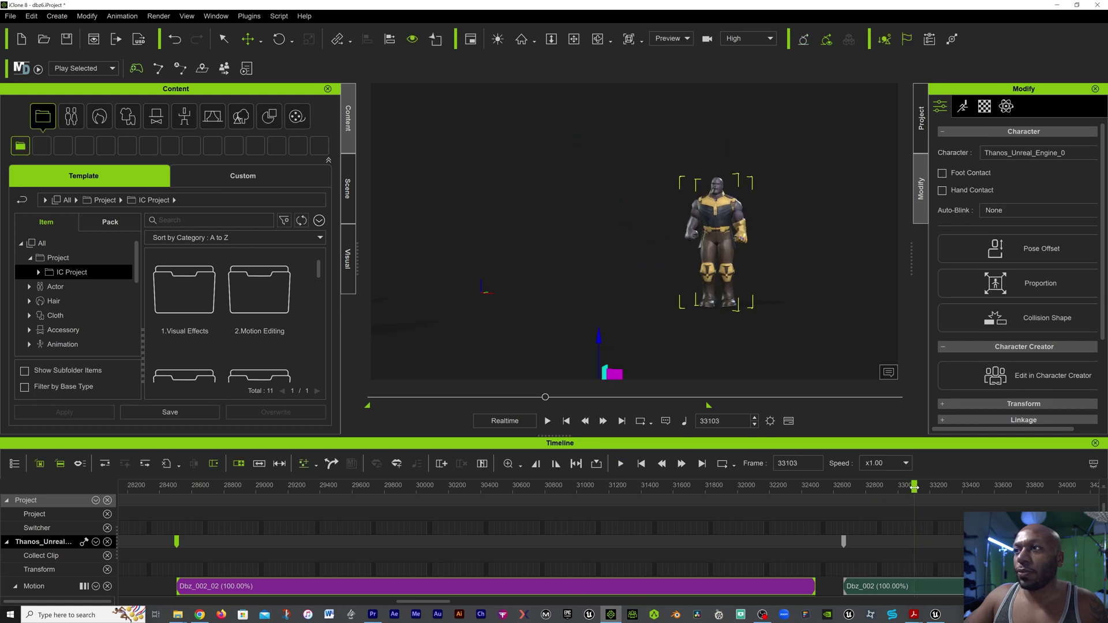
right_click(916, 588)
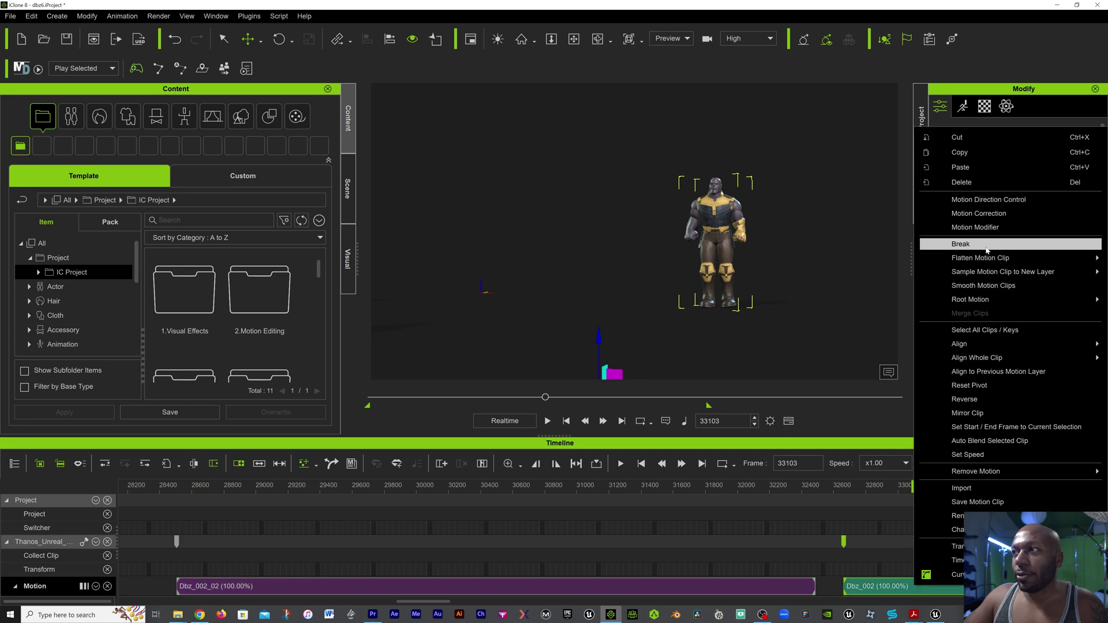
left_click(961, 453)
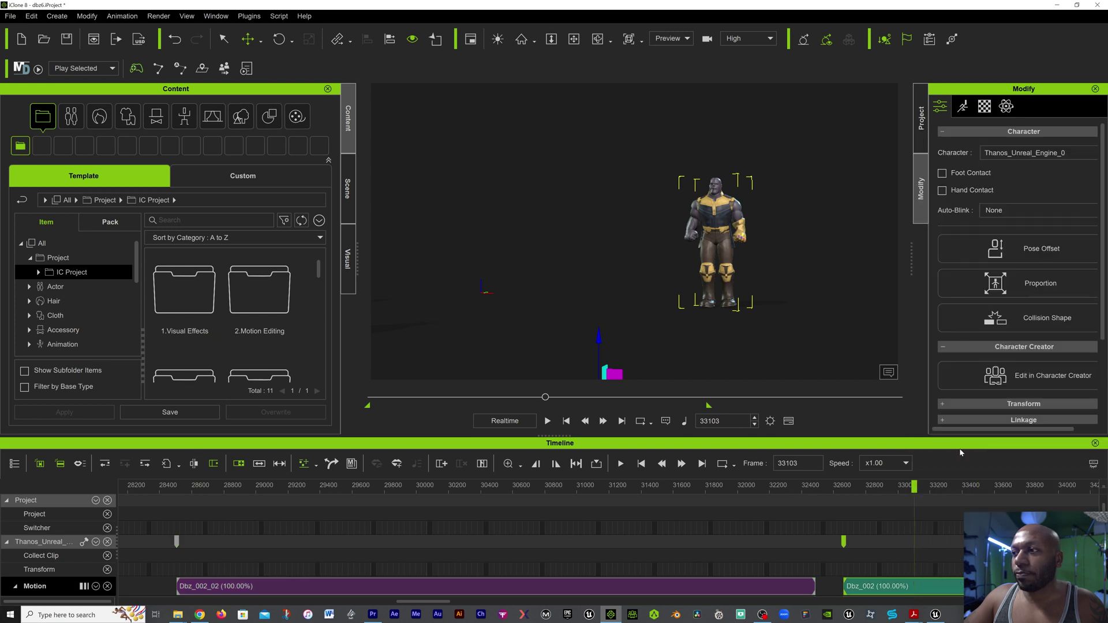
Split the clip, delete Dbz_002_01, and slide Dbz_002_02 left toward the first clip.
key("ctrl+b")
left_click(896, 591)
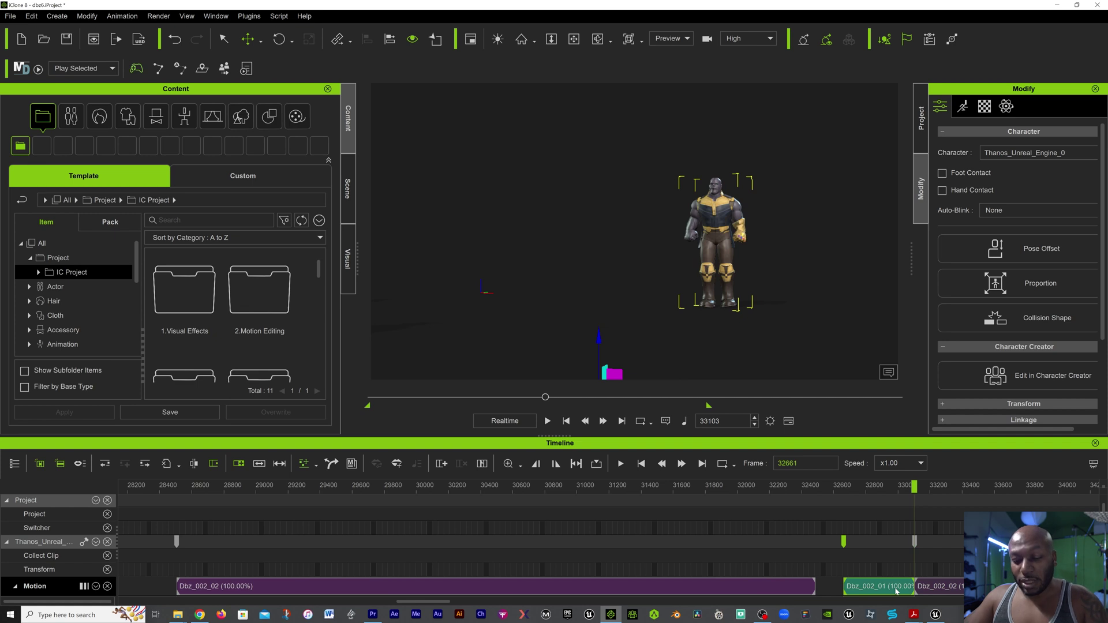
key("Delete")
left_click_drag(937, 589, 877, 586)
left_click(873, 488)
left_click(858, 487)
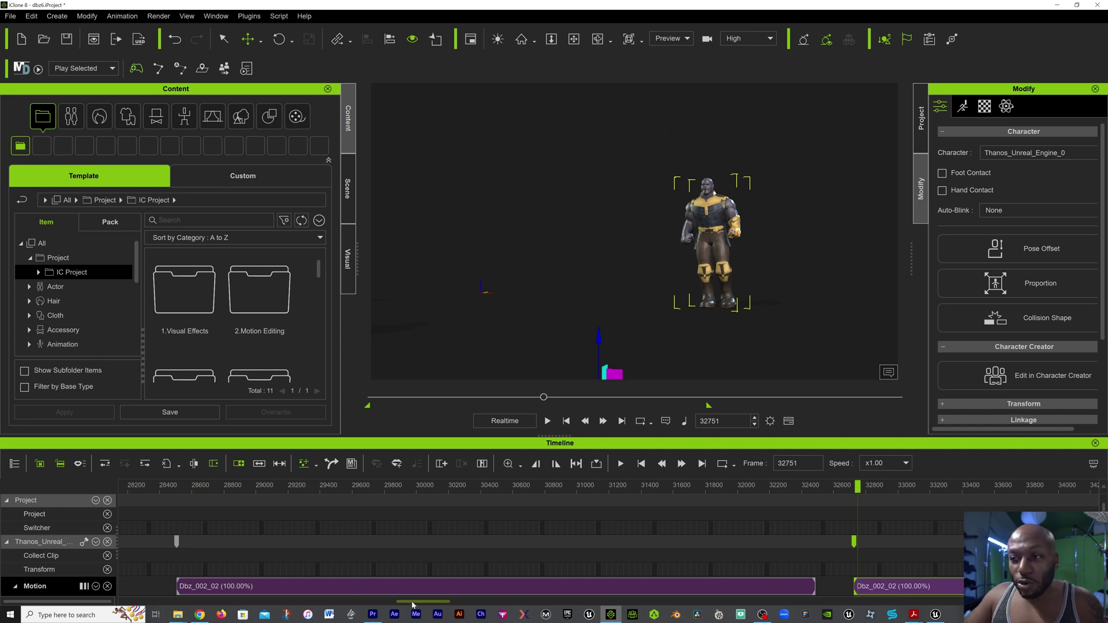
scroll(682, 555, "down", 2)
scroll(682, 556, "up", 3)
scroll(683, 556, "down", 3)
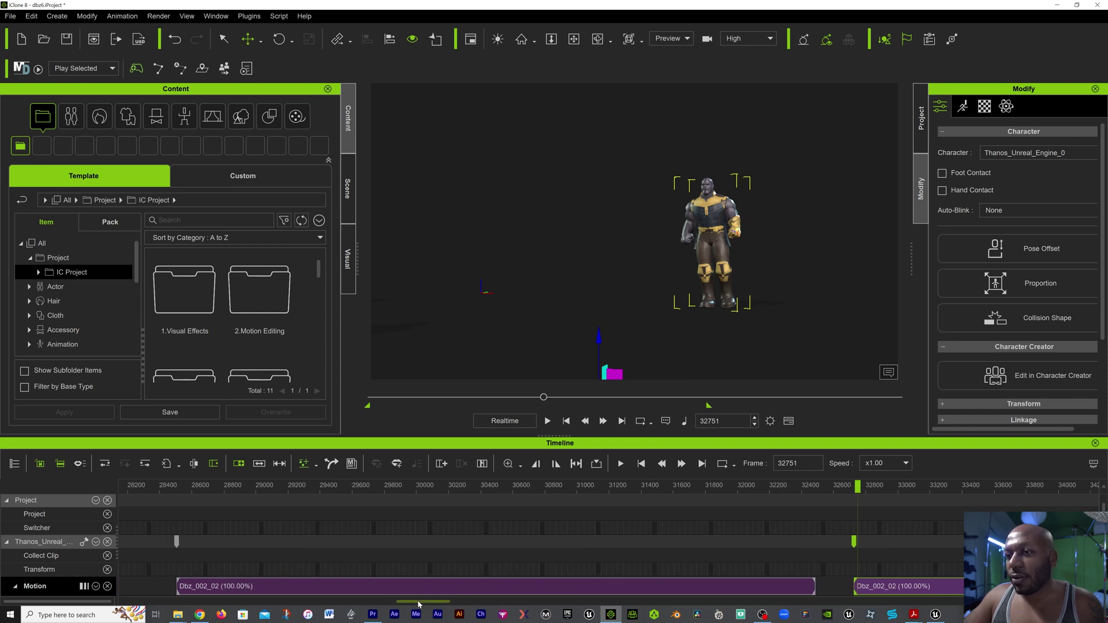
left_click_drag(419, 602, 451, 604)
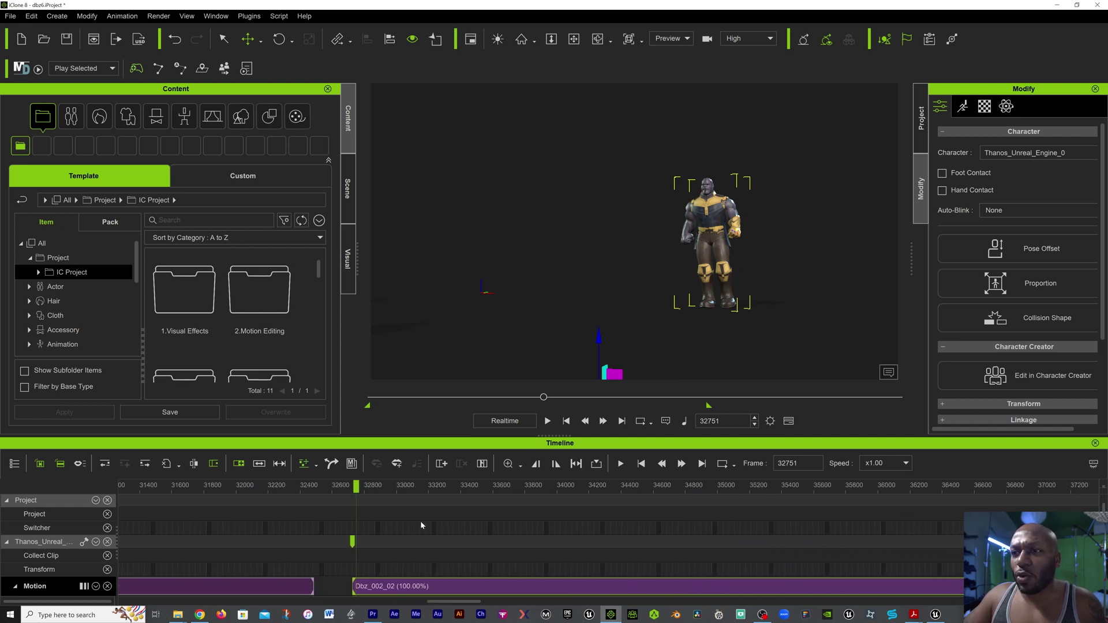
key("space")
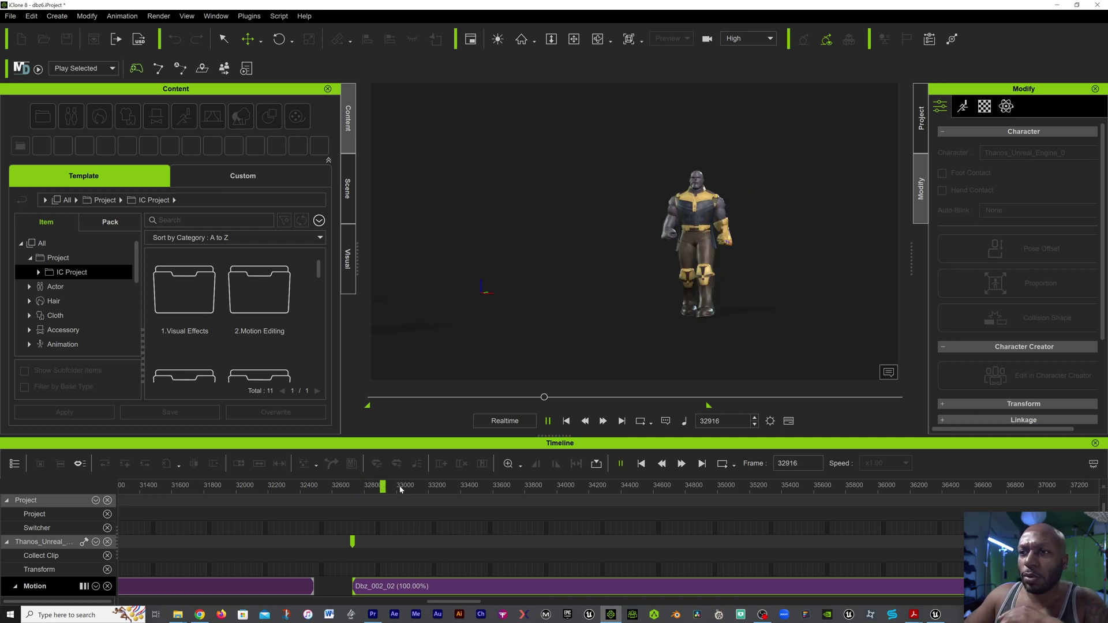
key("space")
left_click_drag(419, 490, 463, 487)
key("space")
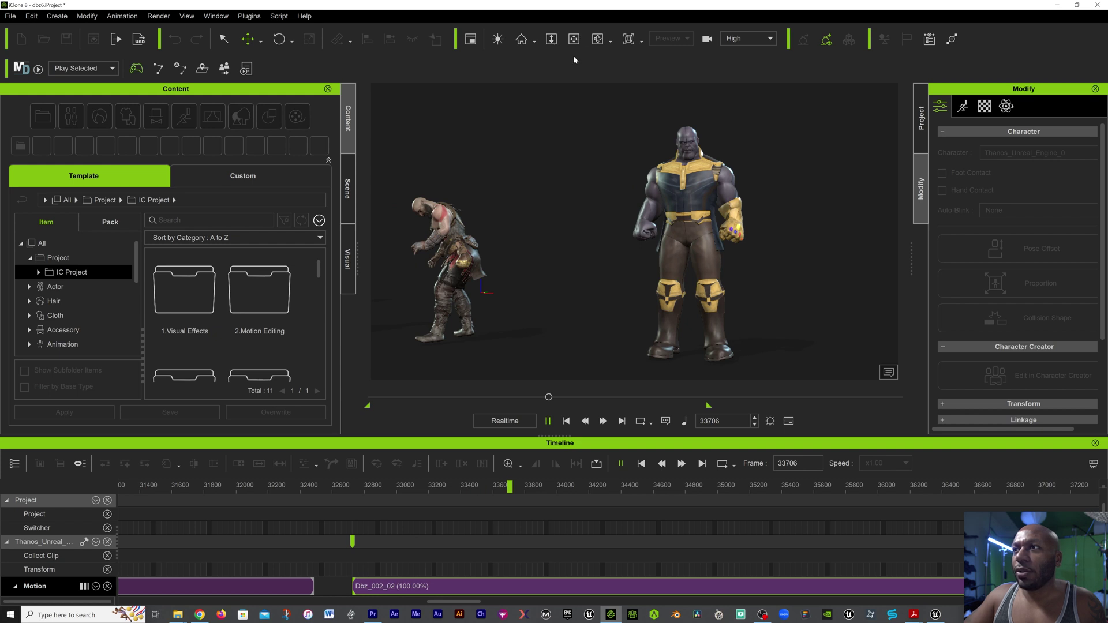
left_click(574, 39)
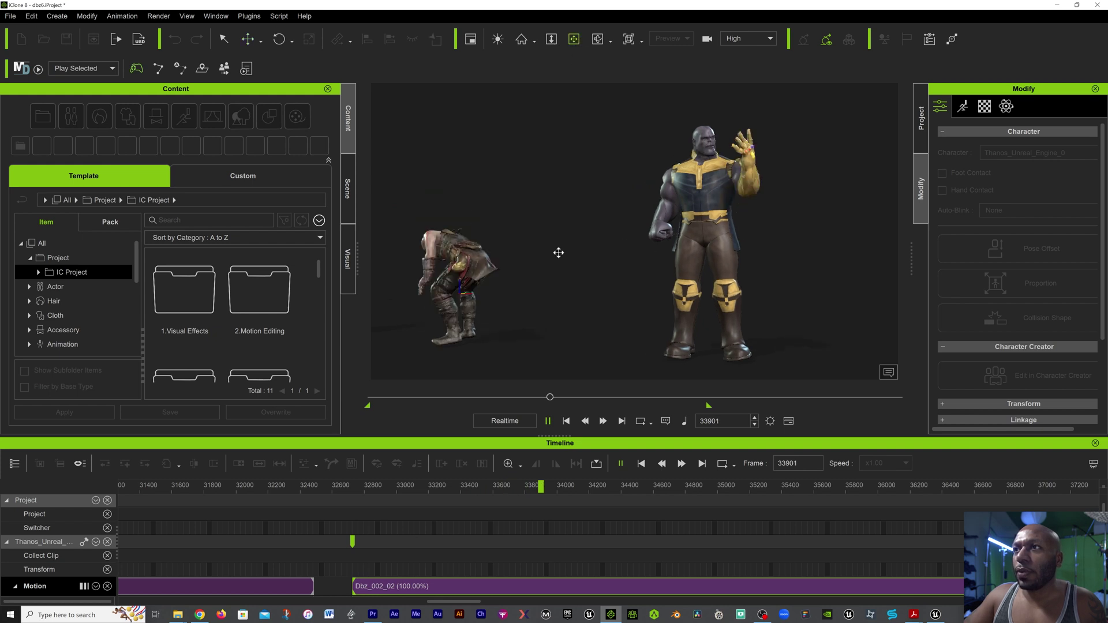
left_click_drag(558, 252, 456, 254)
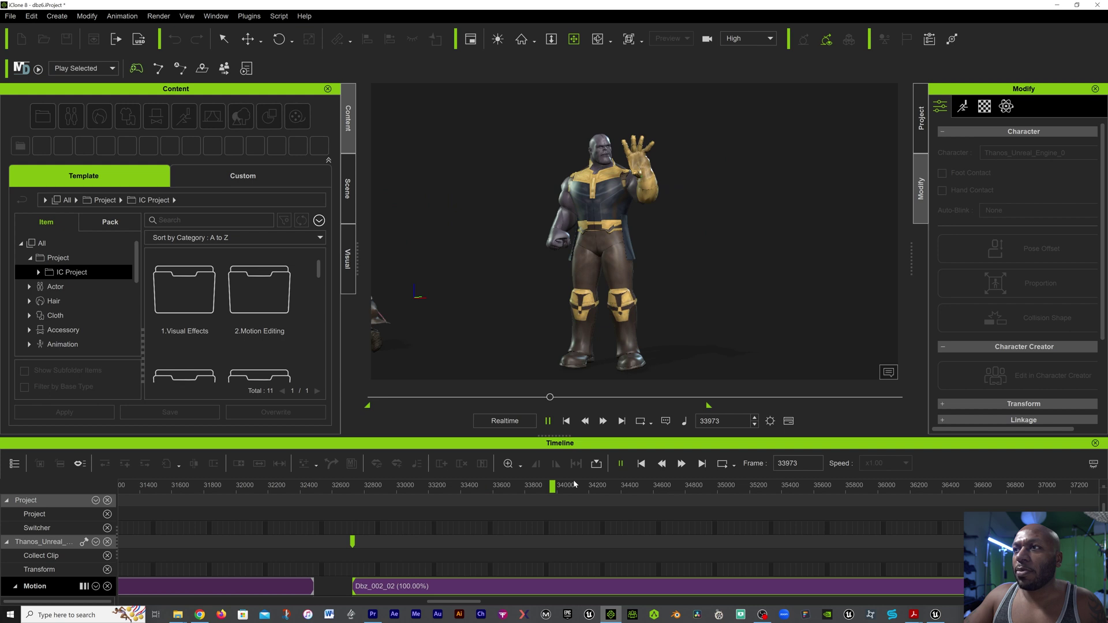
Replay the gesture from frame 33664 and check Thanos's hand poses around frames 34067–34156.
left_click(574, 486)
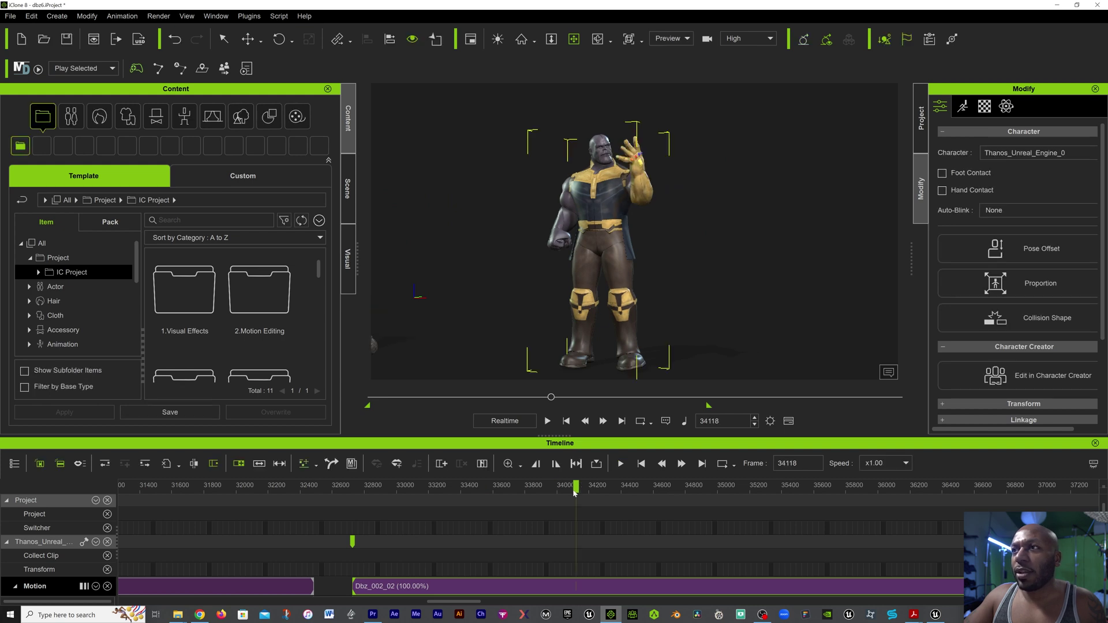
scroll(637, 243, "up", 2)
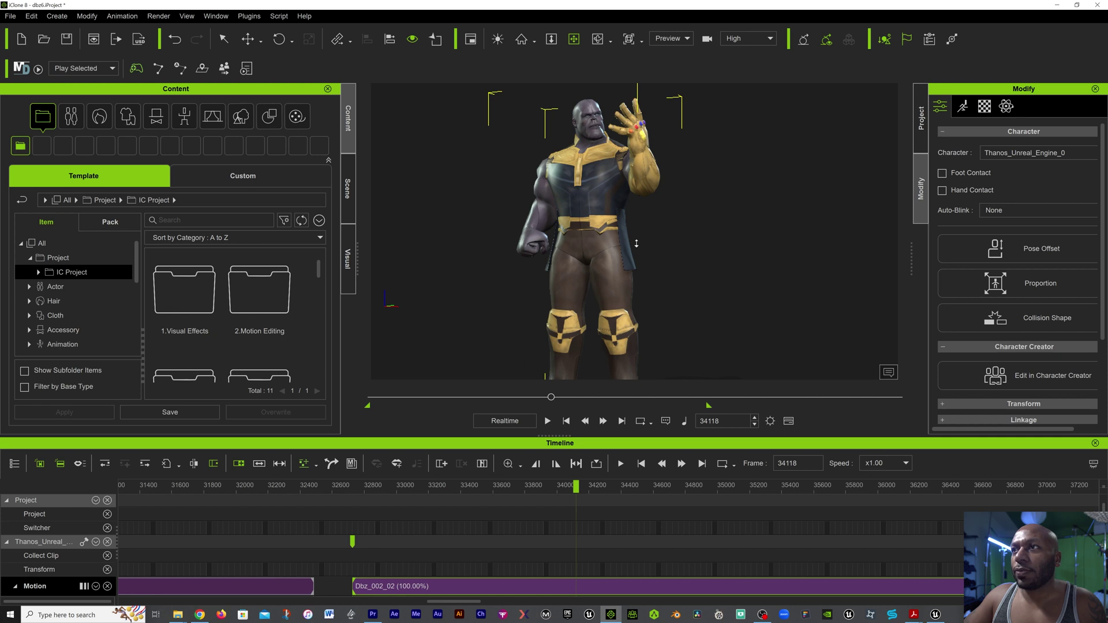
right_click_drag(637, 243, 648, 266)
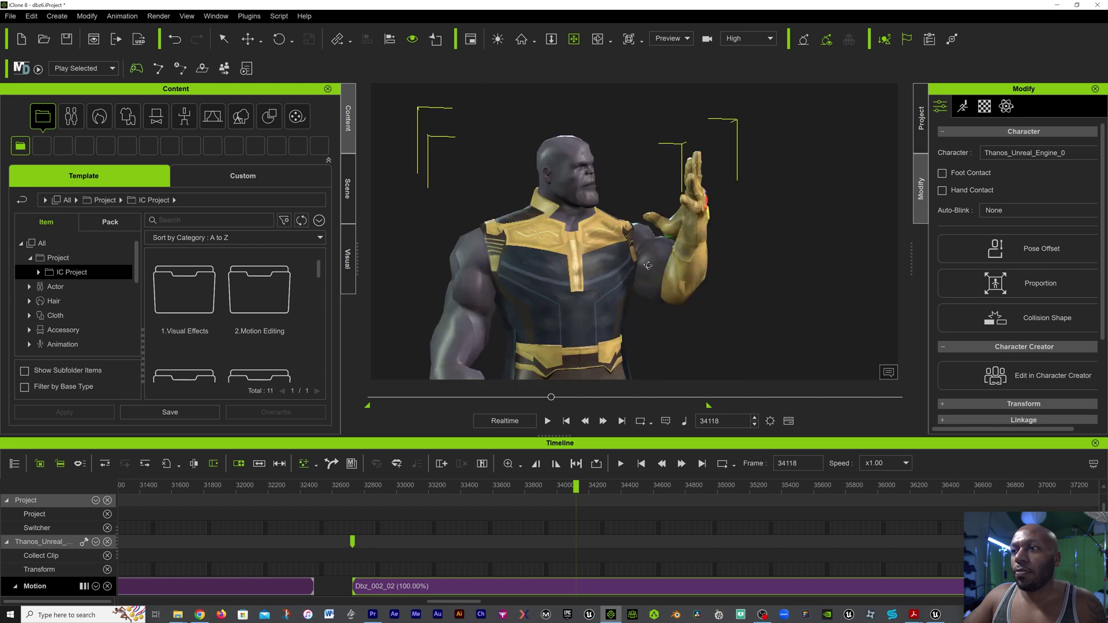
left_click_drag(542, 486, 496, 486)
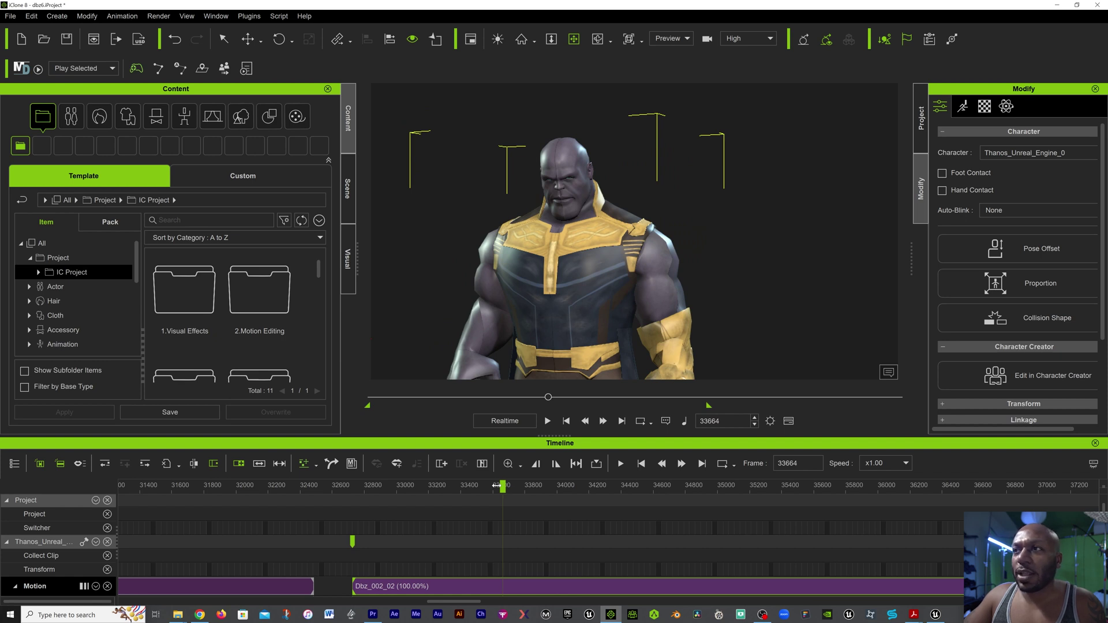
key("space")
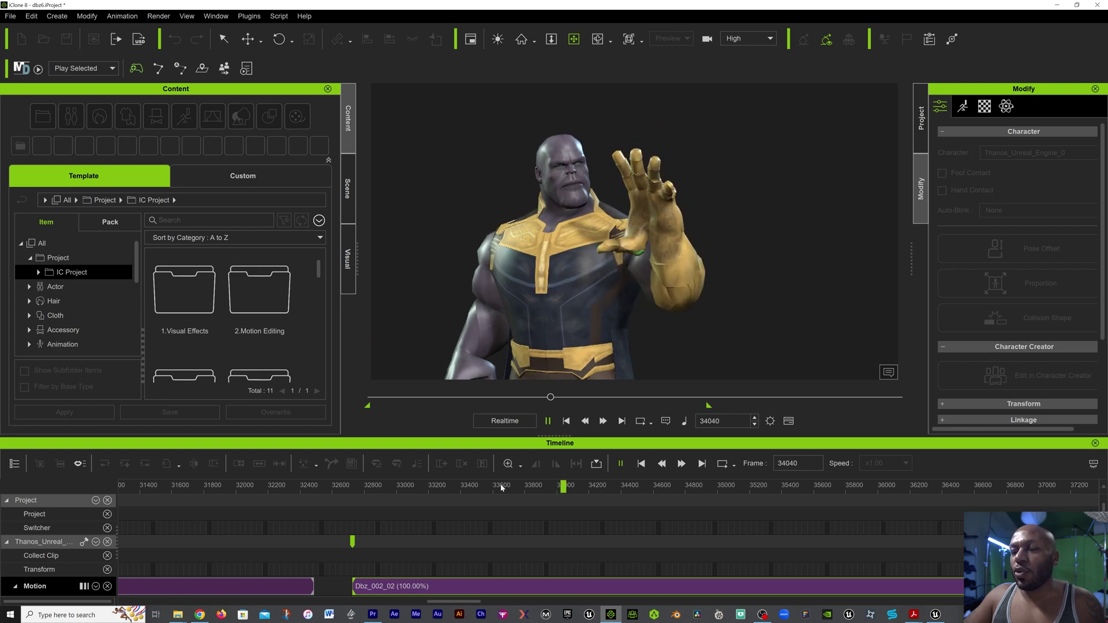
key("space")
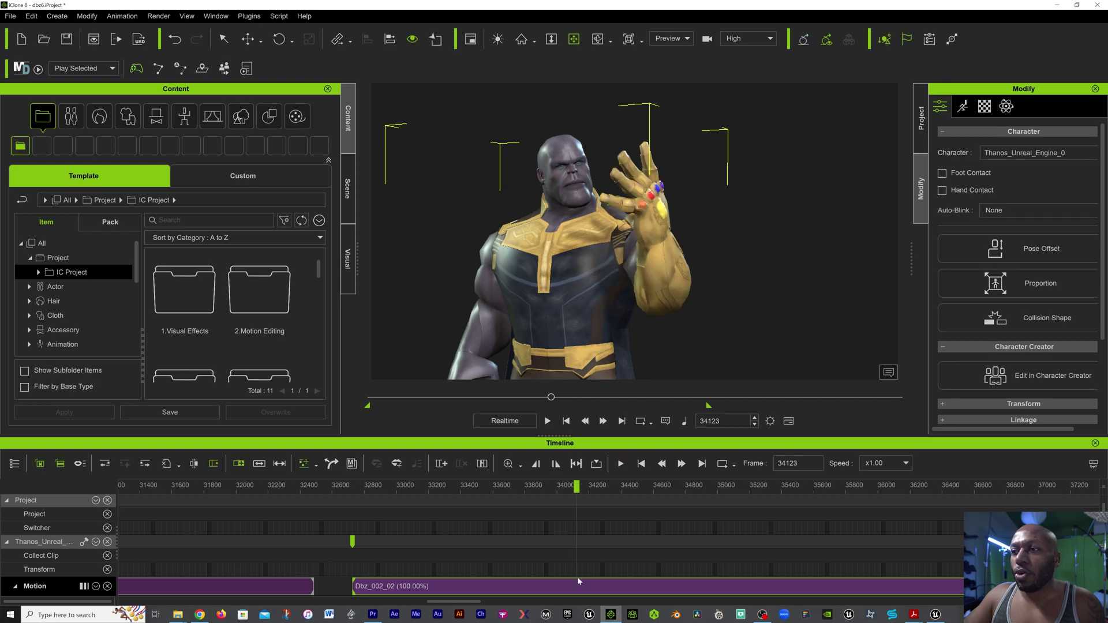
left_click(584, 489)
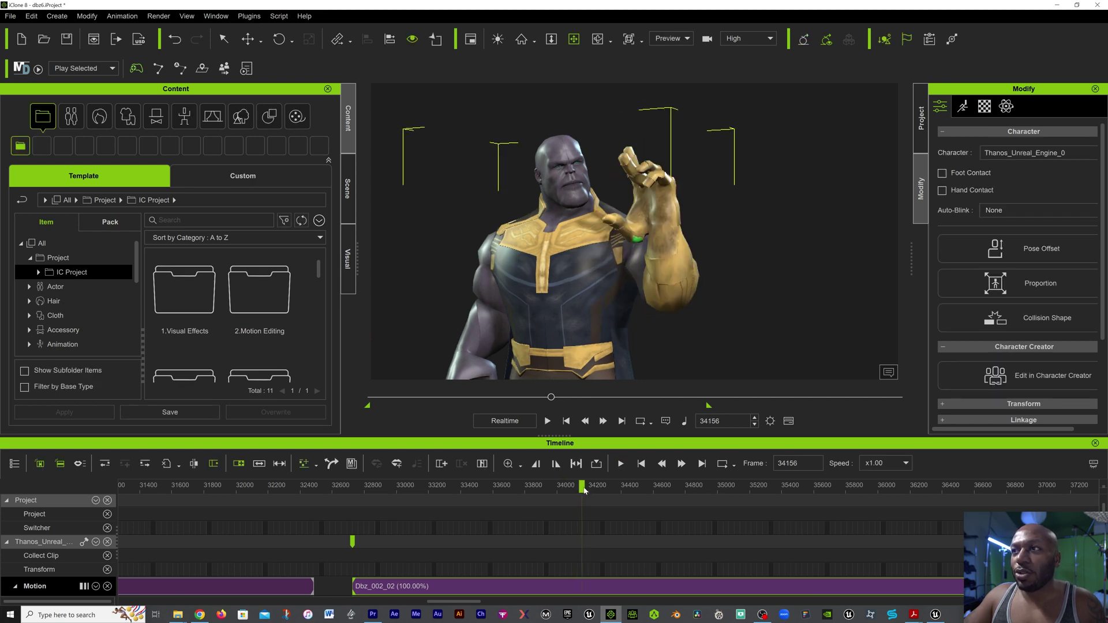
left_click(583, 490)
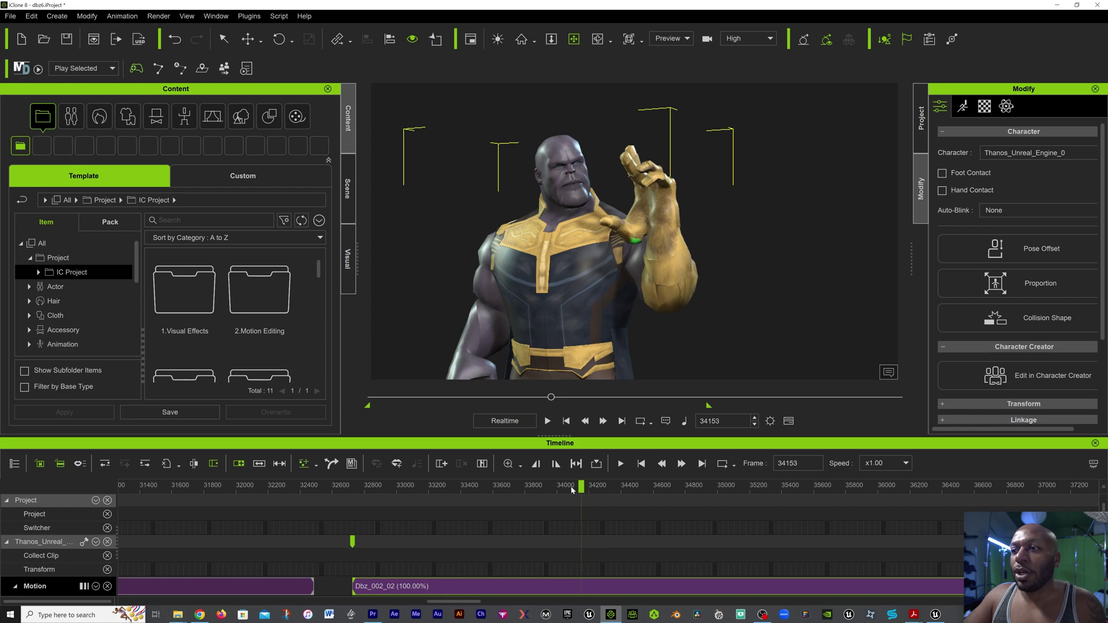
left_click(568, 490)
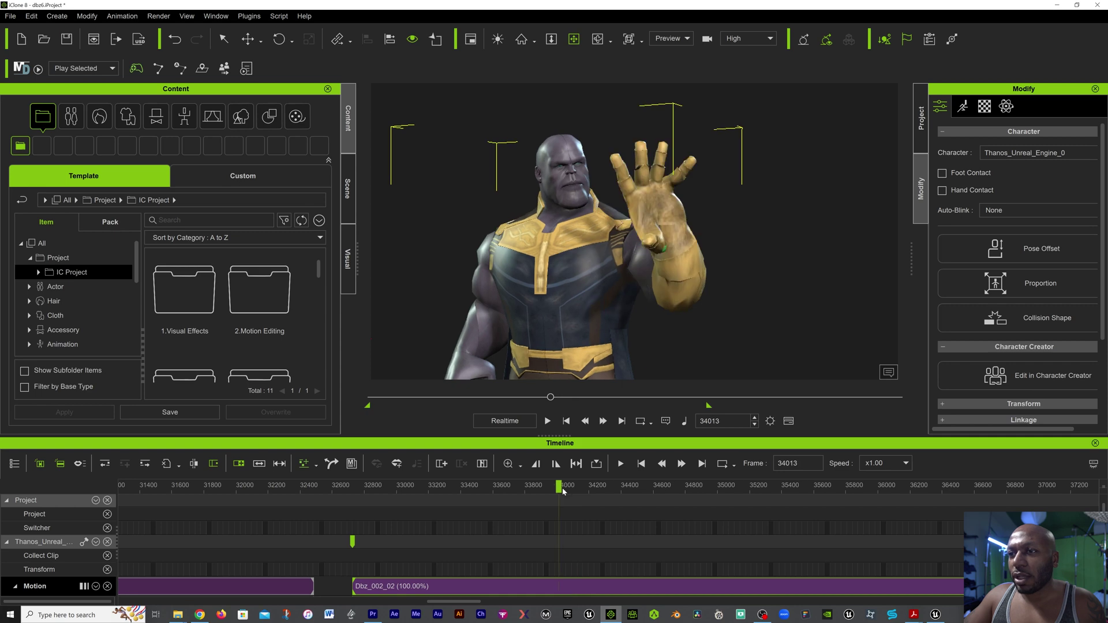
left_click(441, 489)
Select Thanos's key at the clip start, frame 32725, and scrub forward through the gesture.
left_click(353, 541)
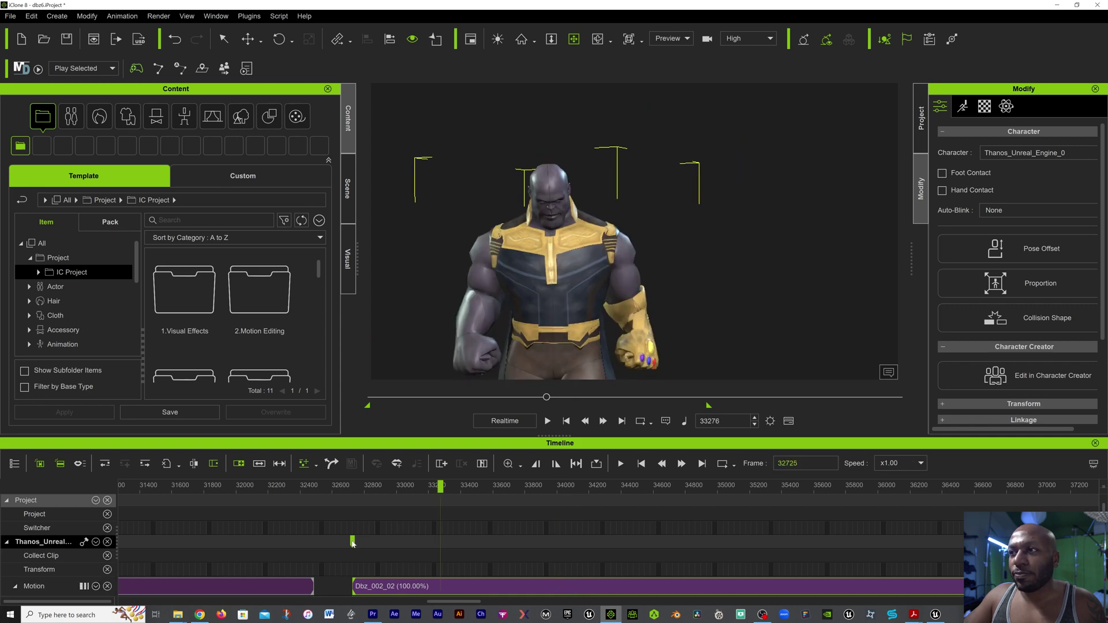
left_click(353, 543)
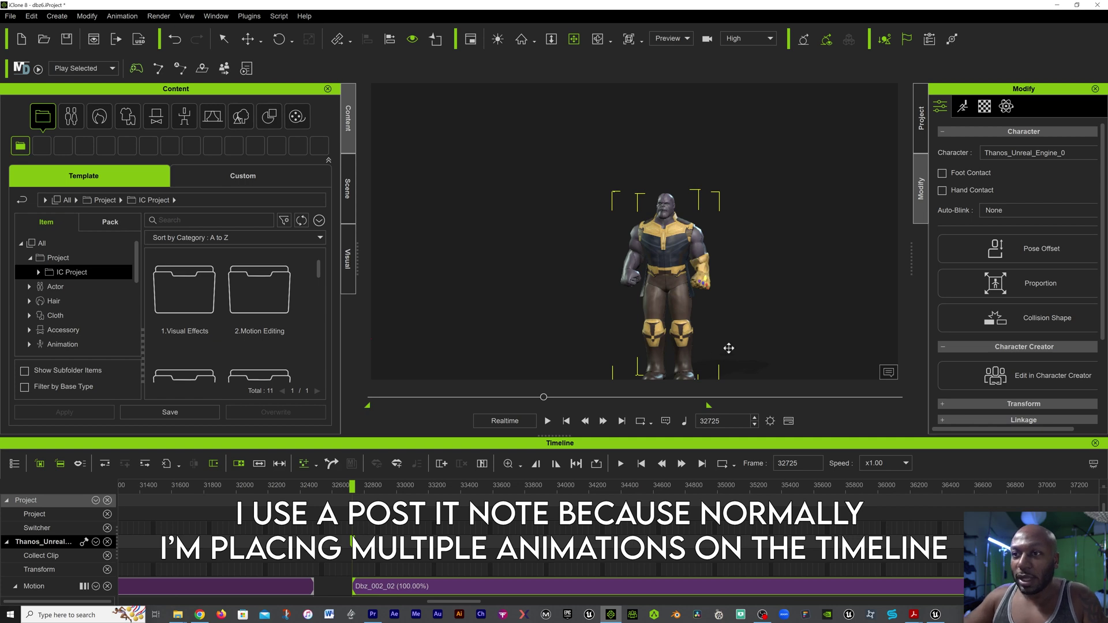
left_click_drag(367, 490, 559, 489)
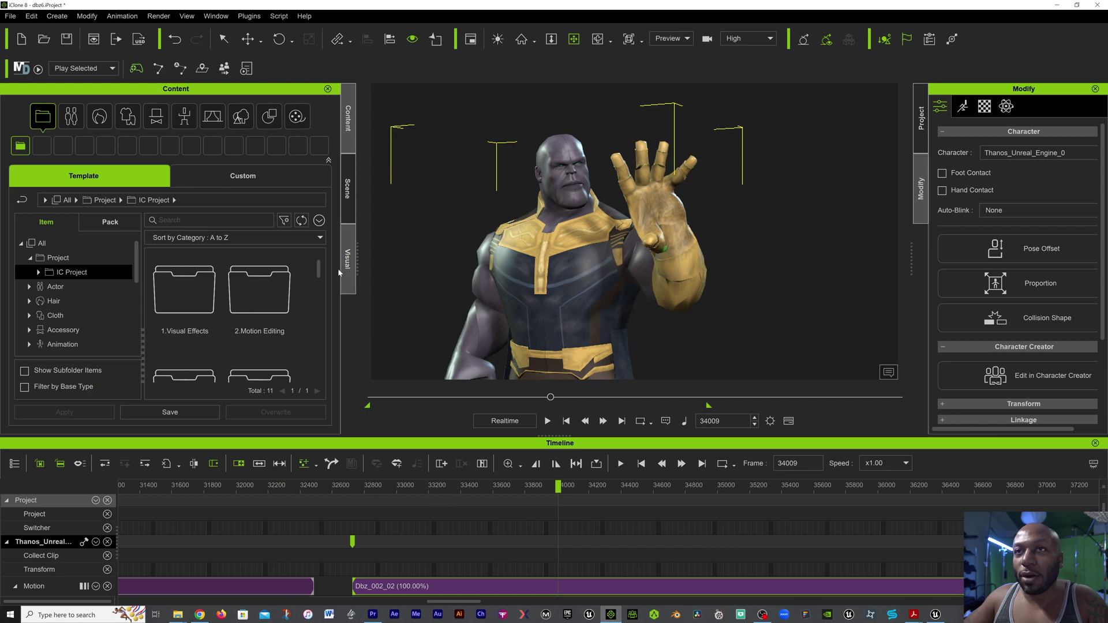
Open the FBX export settings and set the frame rate to 30 FPS.
left_click(10, 15)
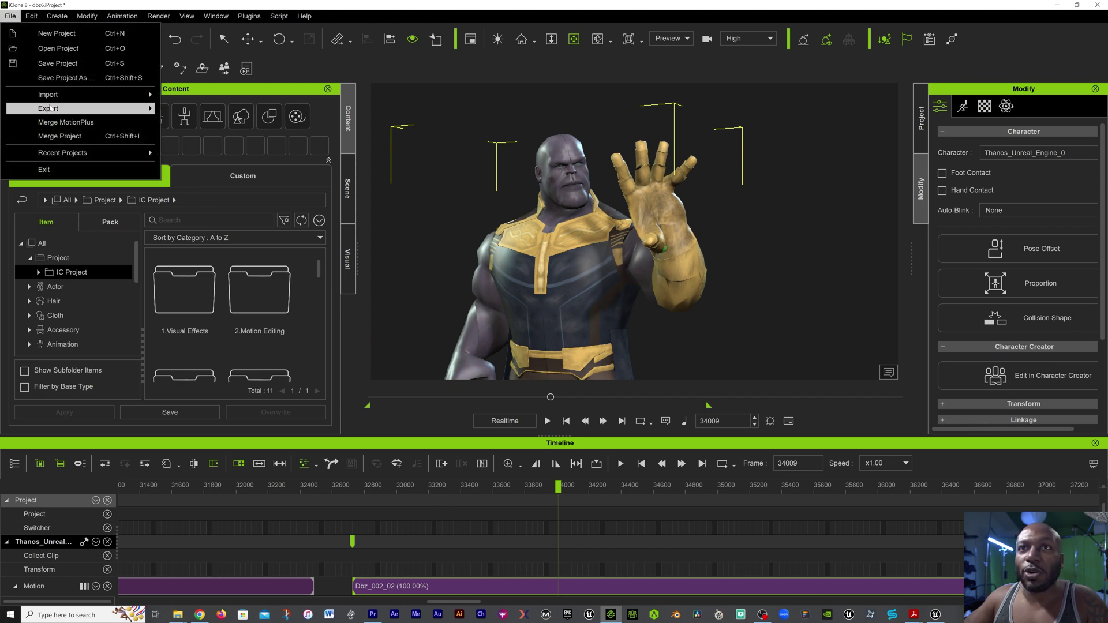
mouse_move(51, 107)
left_click(202, 122)
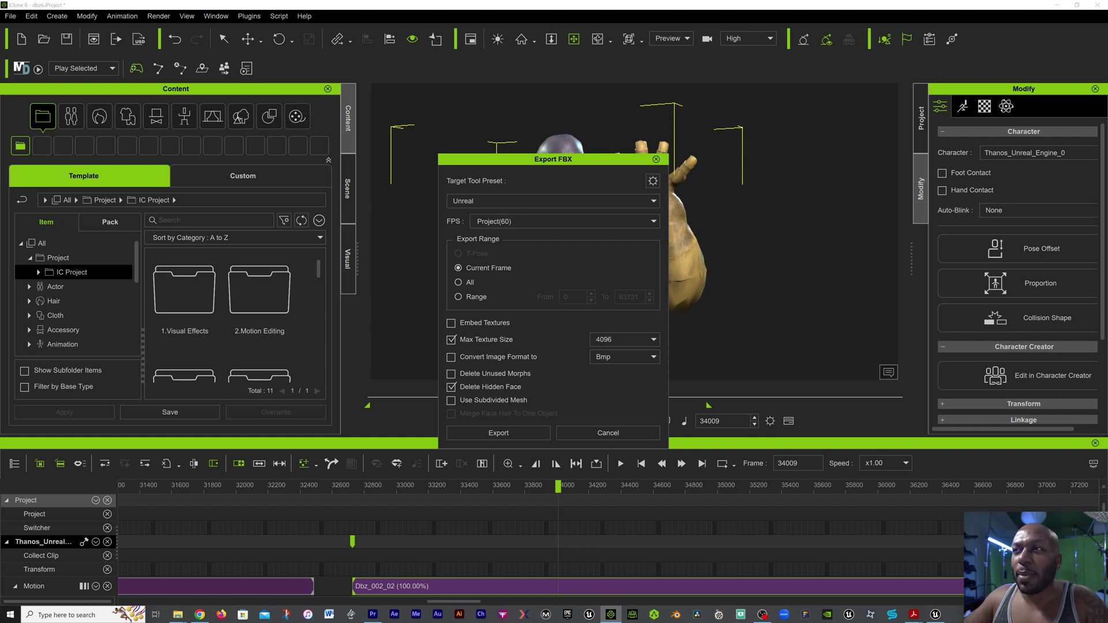
left_click(650, 224)
left_click(544, 265)
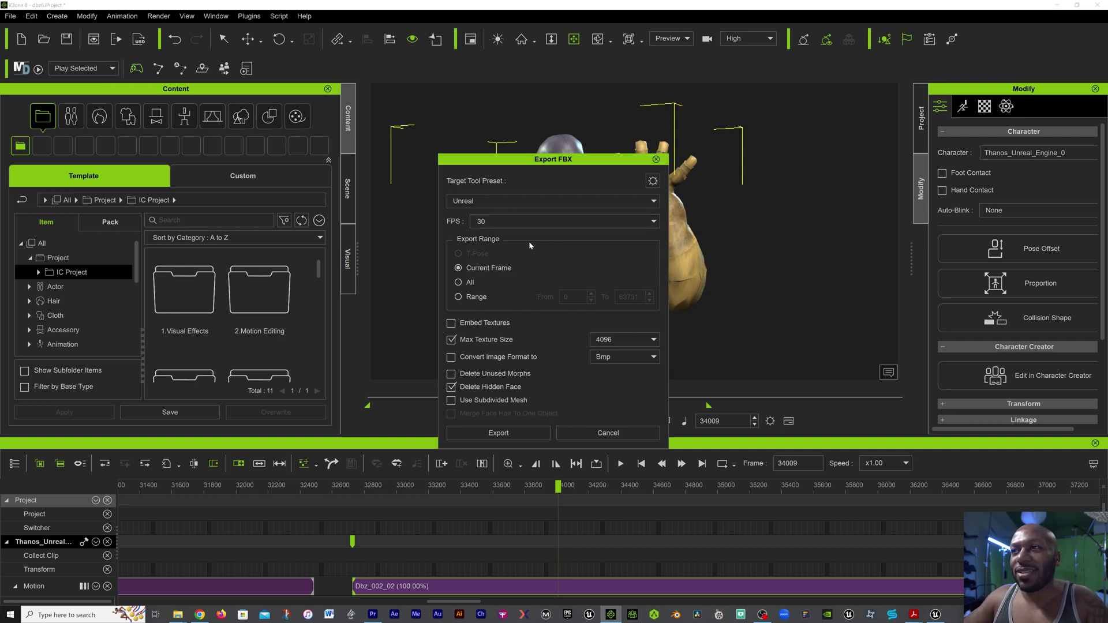
left_click(654, 221)
left_click(654, 222)
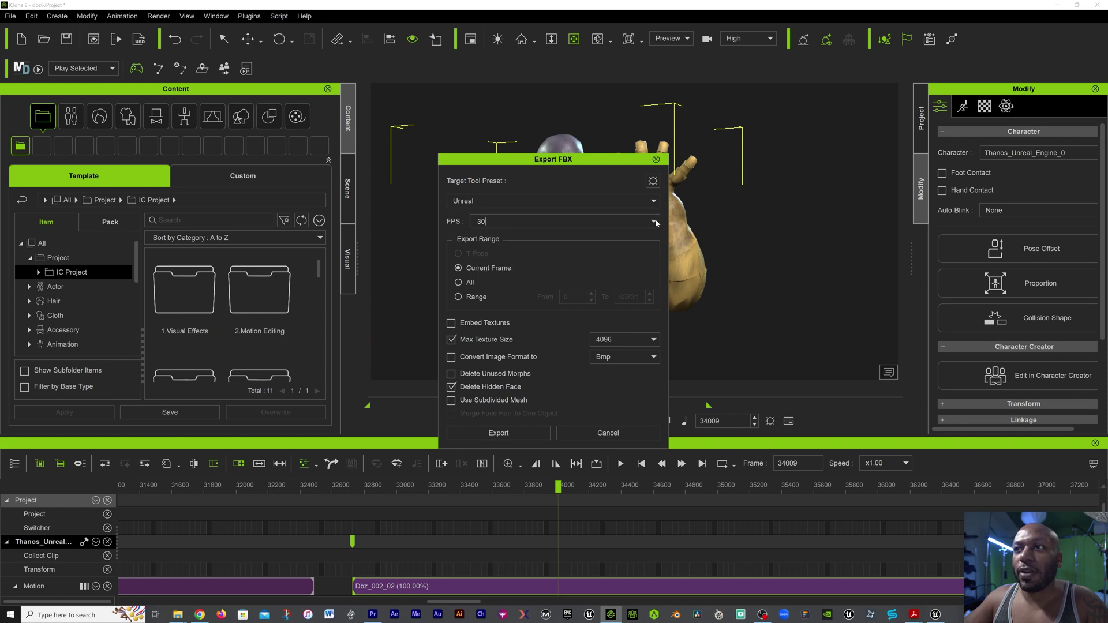
Set a custom export range of frames 32725 to 34009 and start the export.
left_click(459, 297)
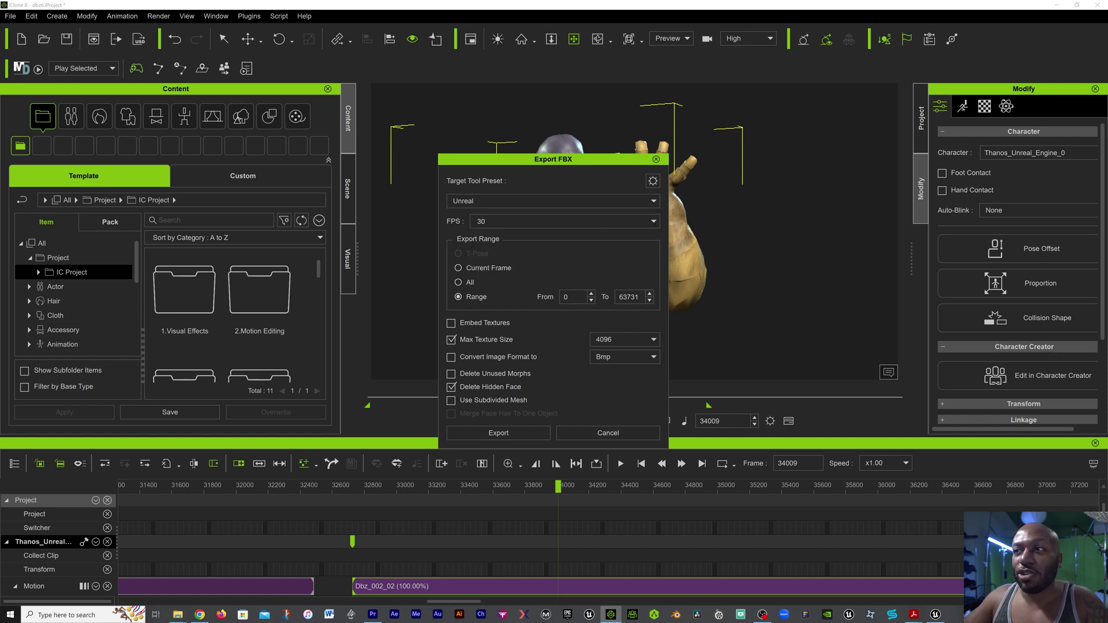
double_click(564, 296)
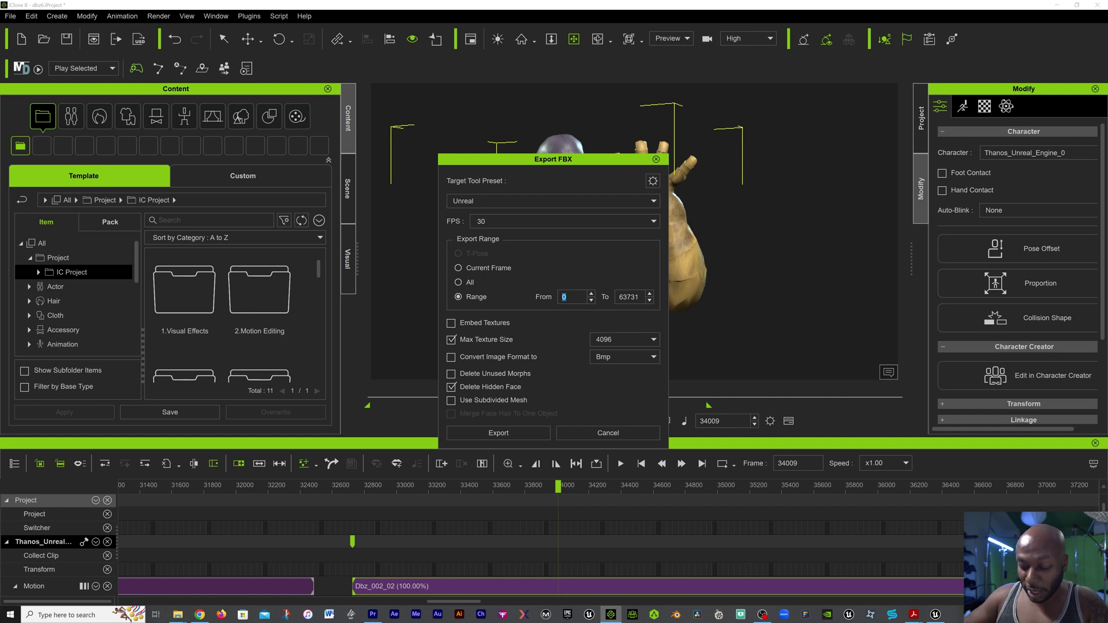
type("32725")
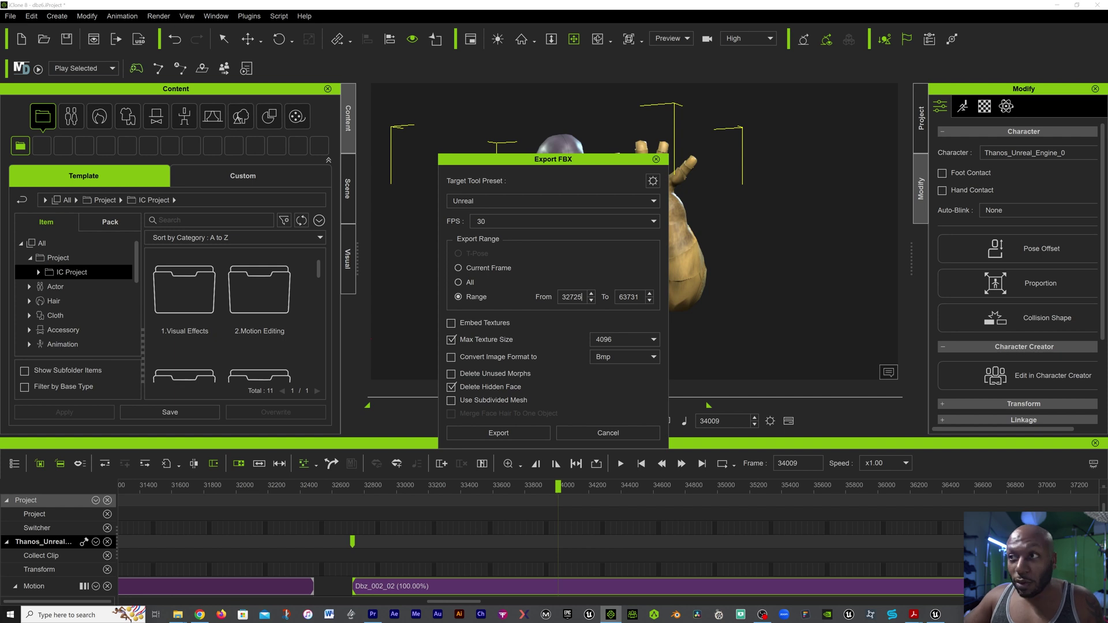
key("Tab")
type("34009")
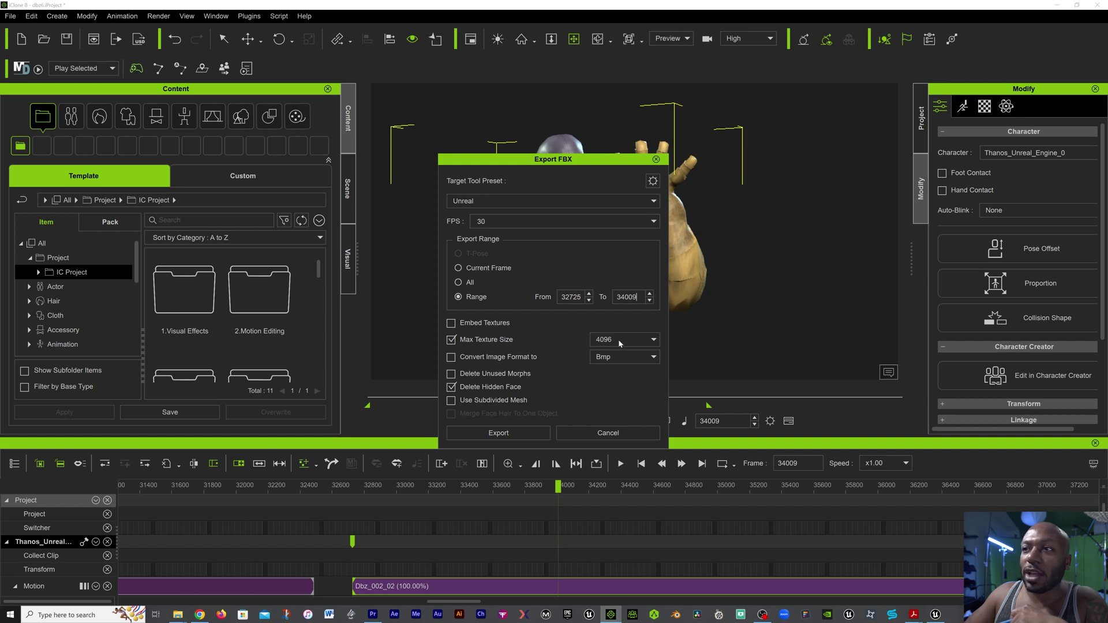
left_click(655, 342)
left_click(655, 342)
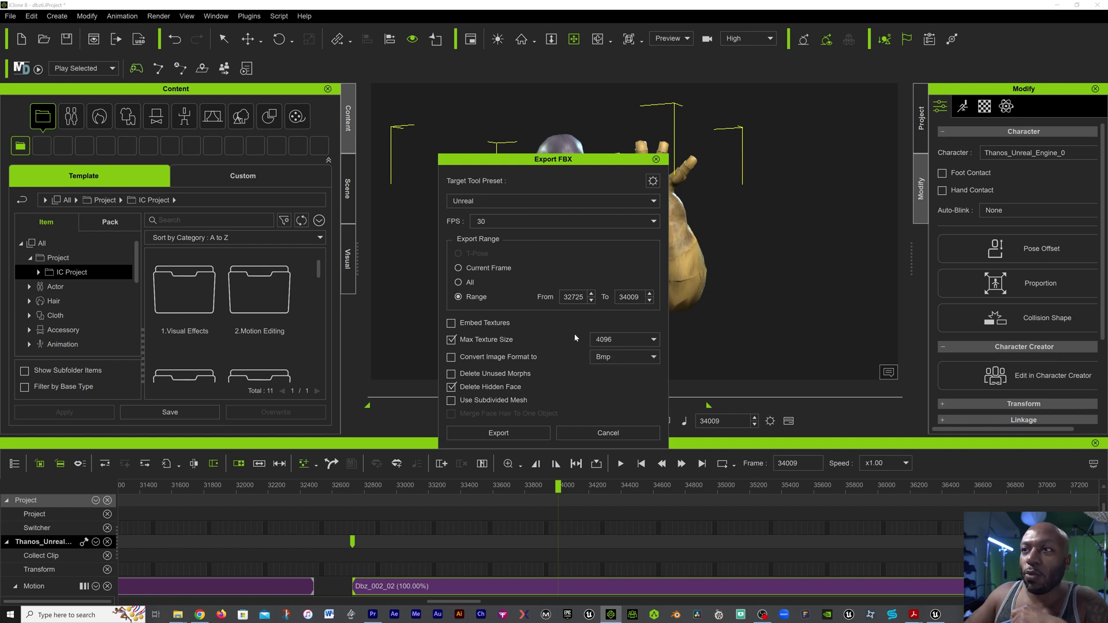
left_click(517, 434)
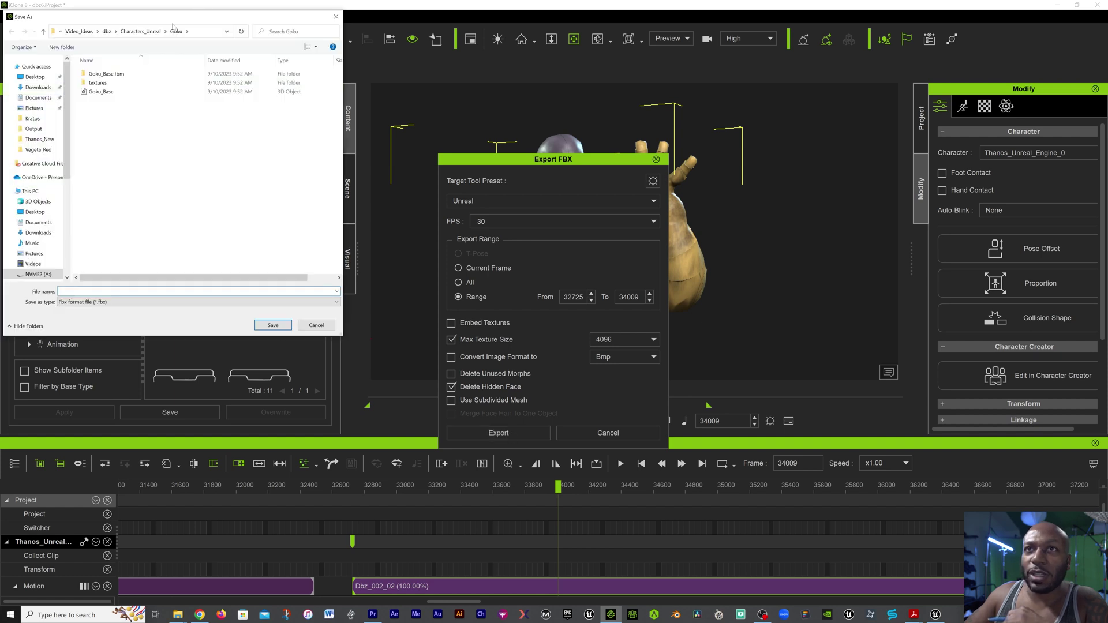
Save the export as Test_Tutorial in the Characters_Unreal folder and dismiss the info message.
left_click(125, 33)
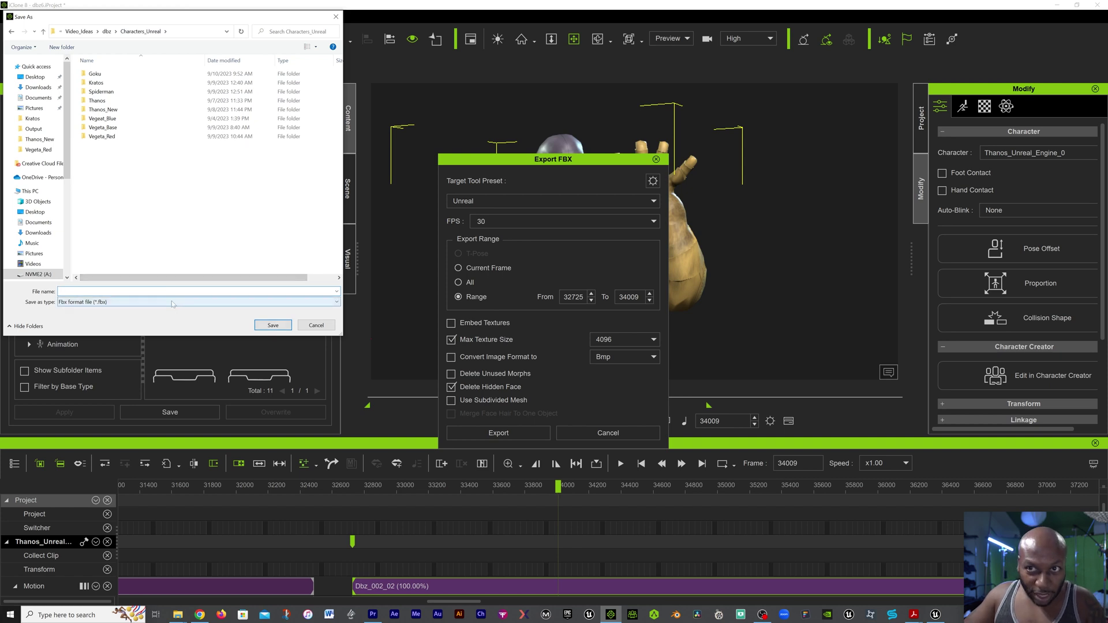
type("Test")
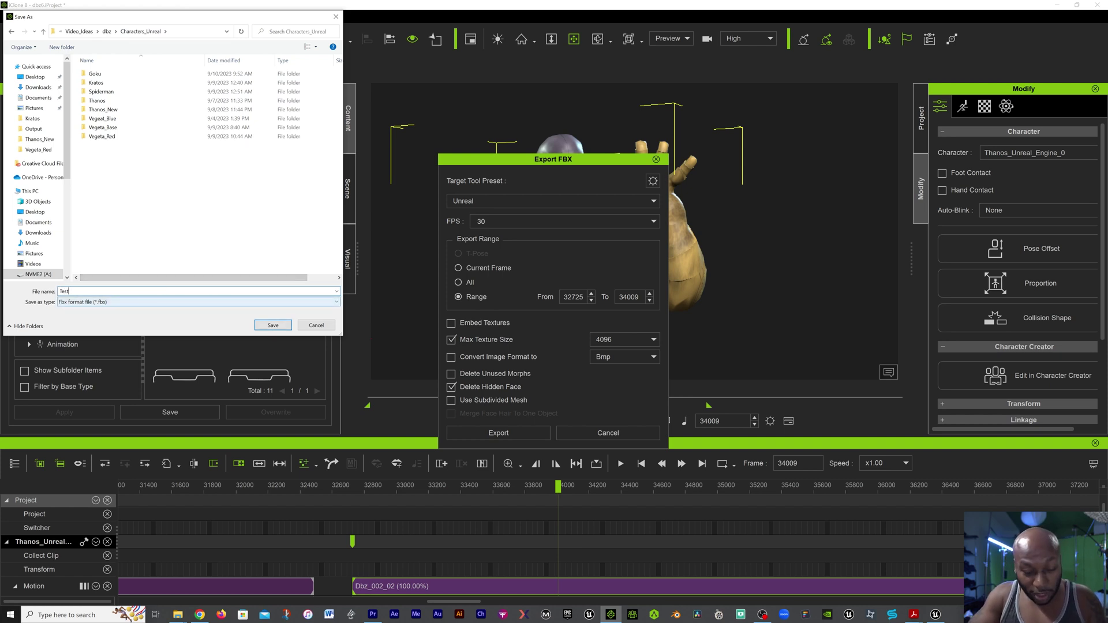
type("_Tutorial")
key("Return")
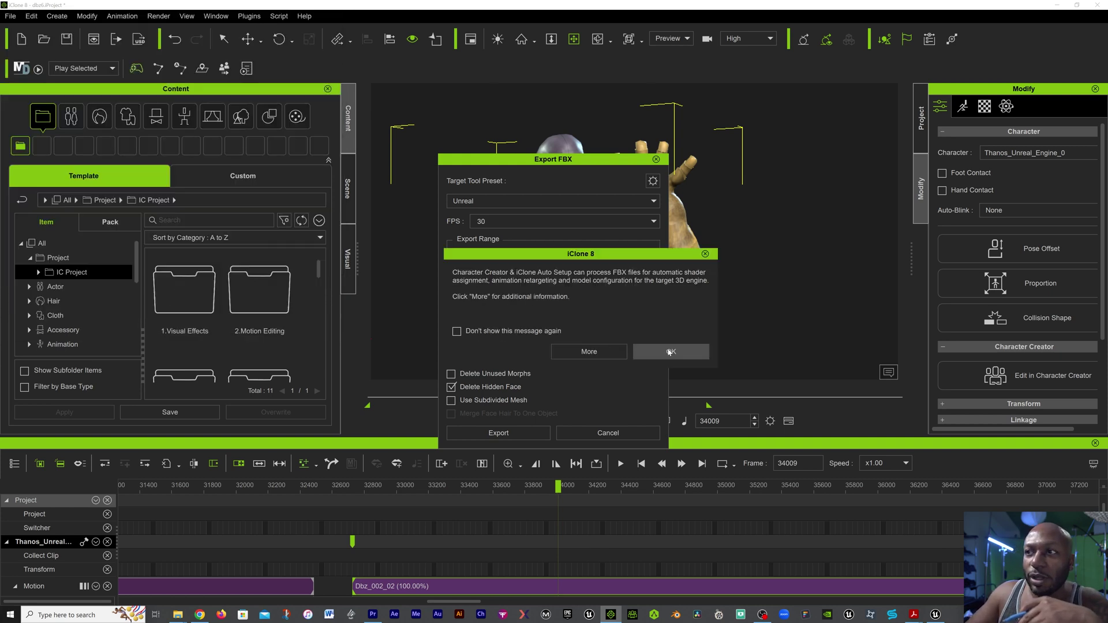
left_click(667, 354)
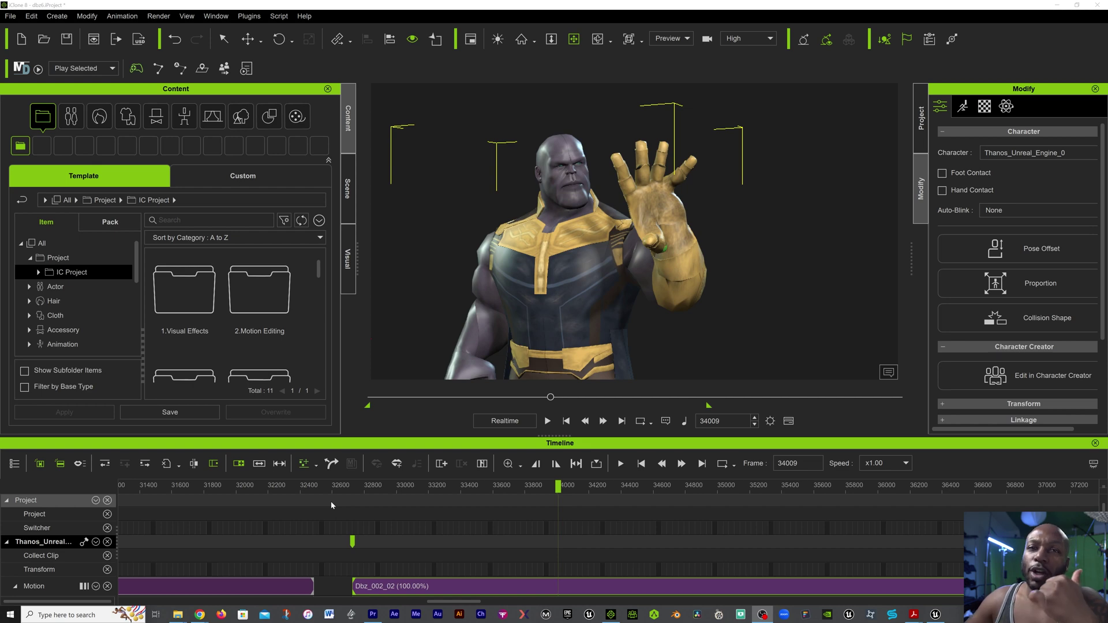
Launch the Auto Setup for Unreal page from the Character Creator & iClone Auto Setup plugin menu.
left_click(248, 18)
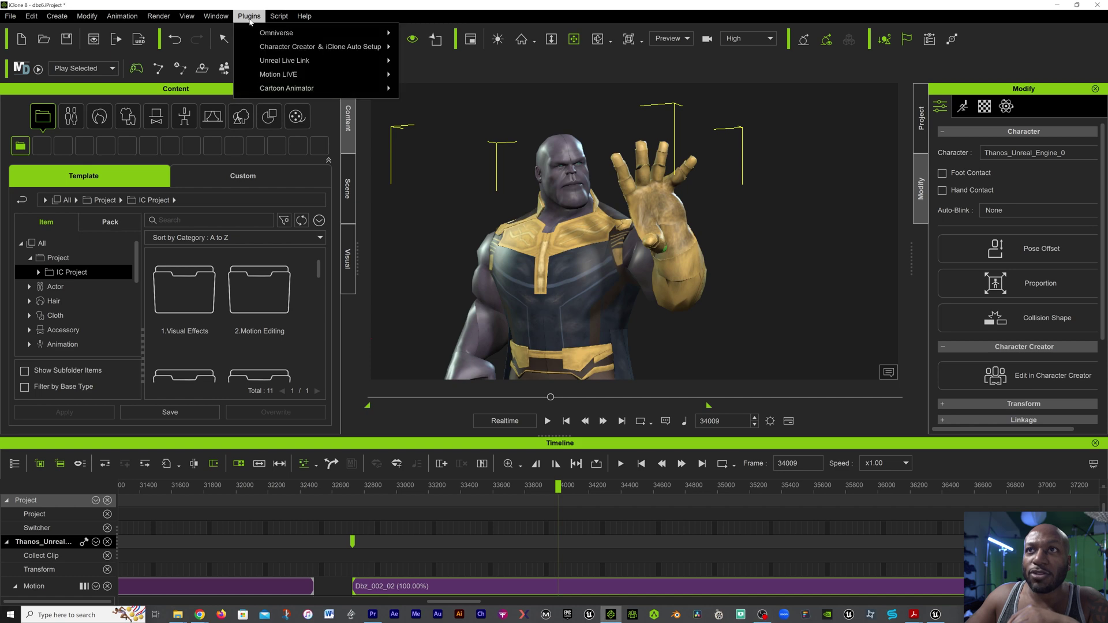
mouse_move(273, 50)
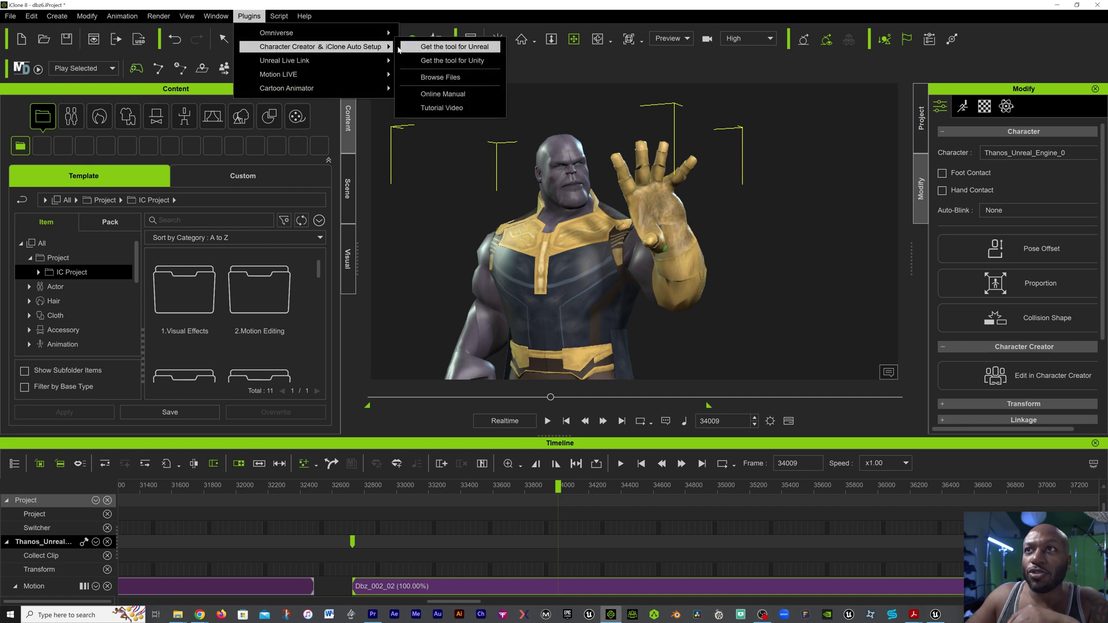
left_click(437, 50)
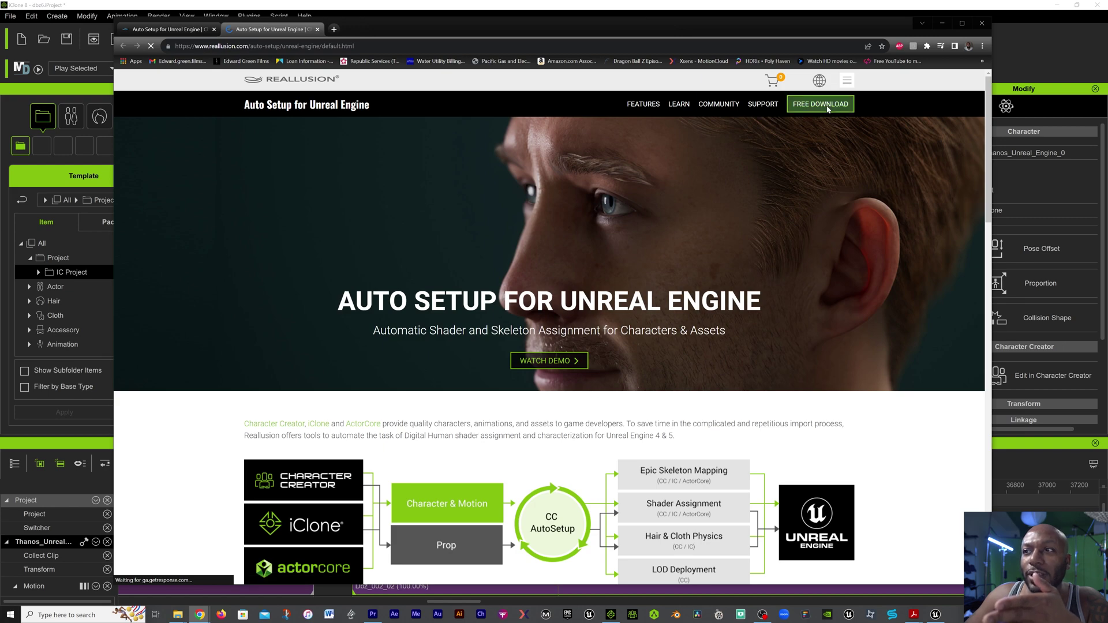
Reach the Auto Setup v1.32 free download page, then minimize the browser.
scroll(644, 376, "down", 1)
scroll(643, 372, "down", 5)
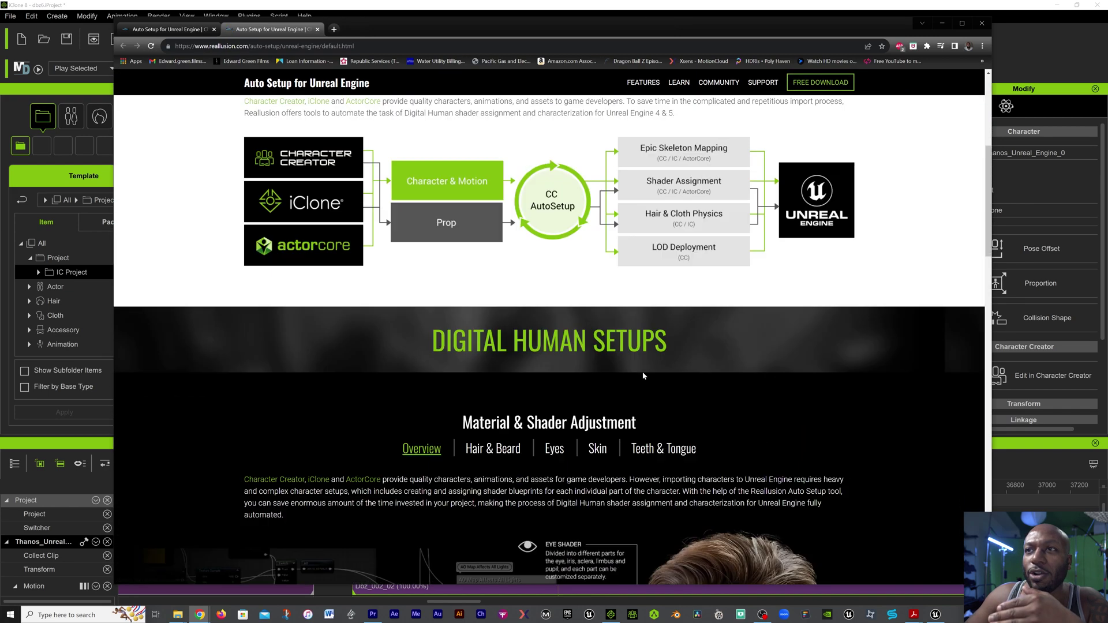
scroll(693, 347, "up", 6)
mouse_move(797, 81)
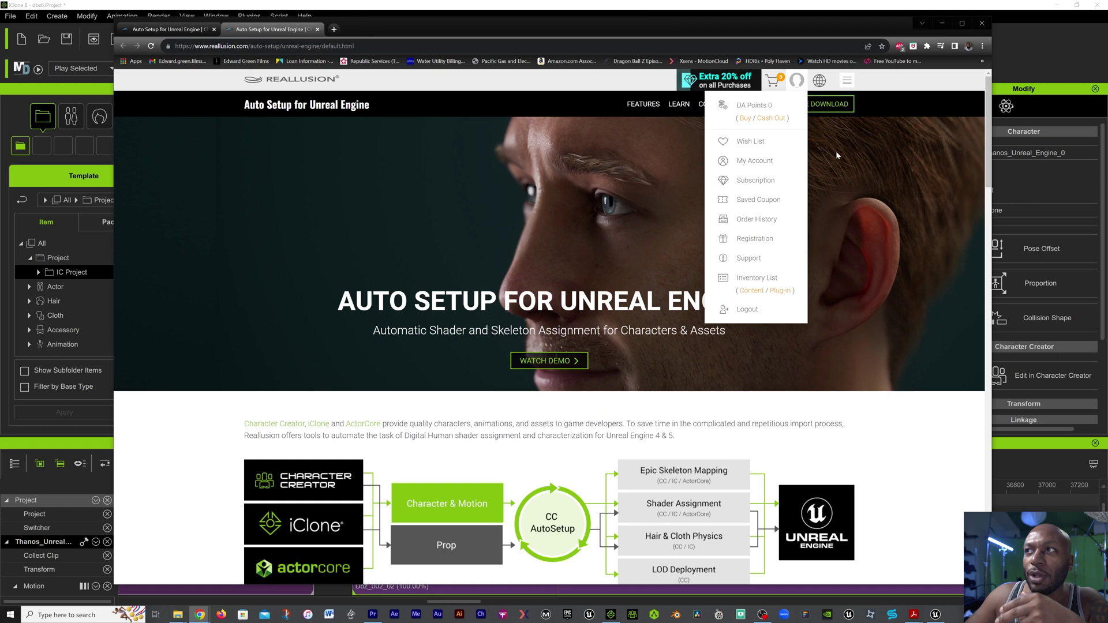
left_click(837, 105)
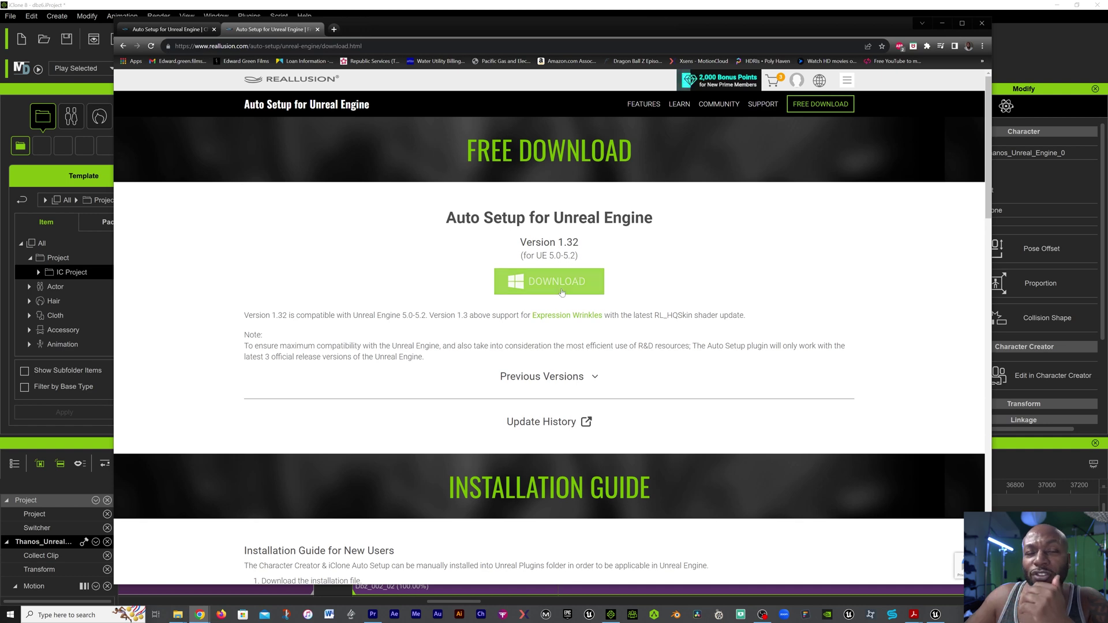
left_click(942, 23)
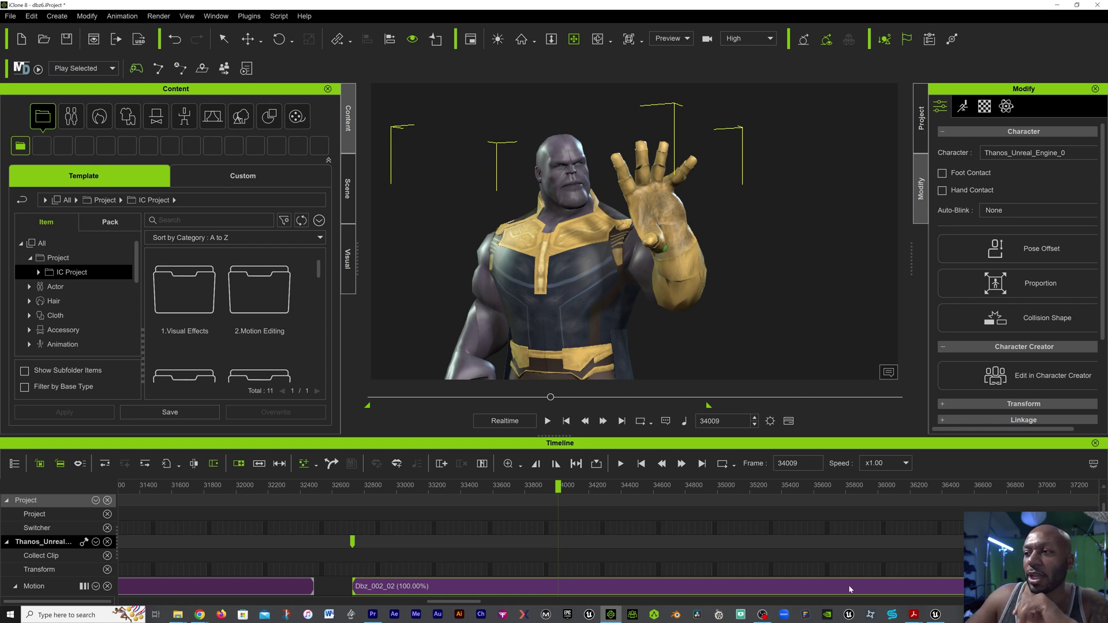
Switch to the DBZ_Fight_1 Unreal project and open the Thanos_New/Anim/Test_Tutorial folder.
left_click(935, 614)
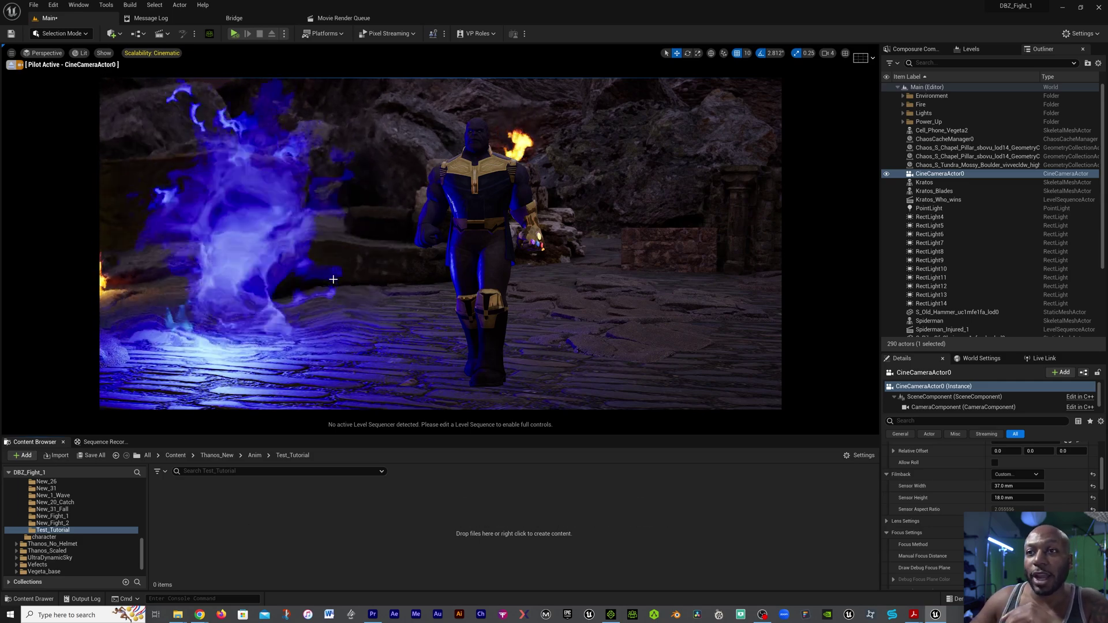
left_click(254, 456)
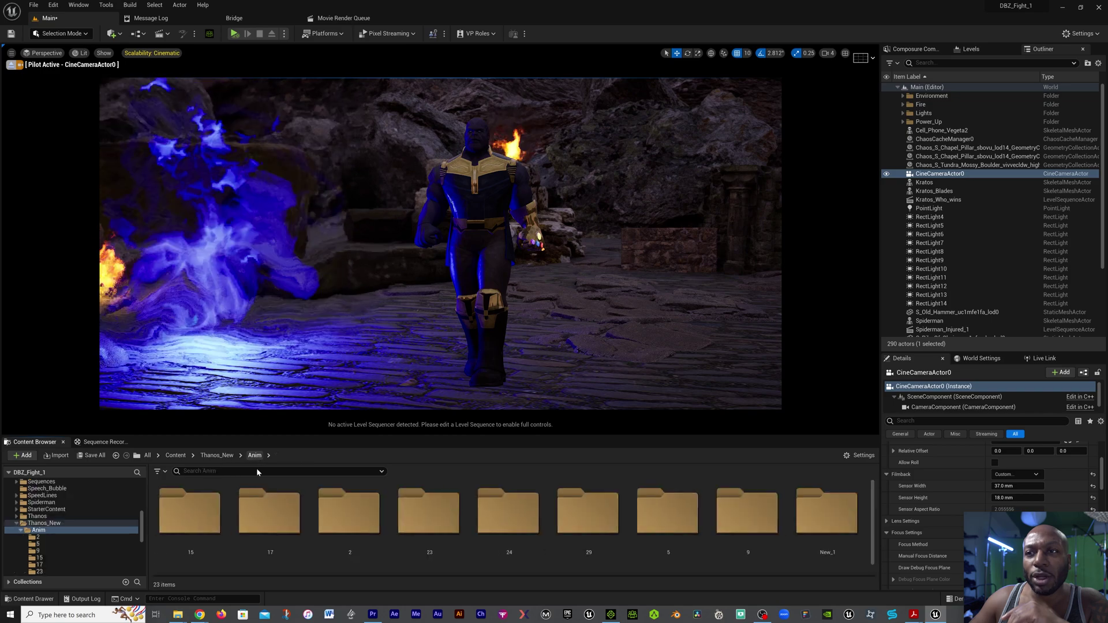
scroll(260, 522, "down", 3)
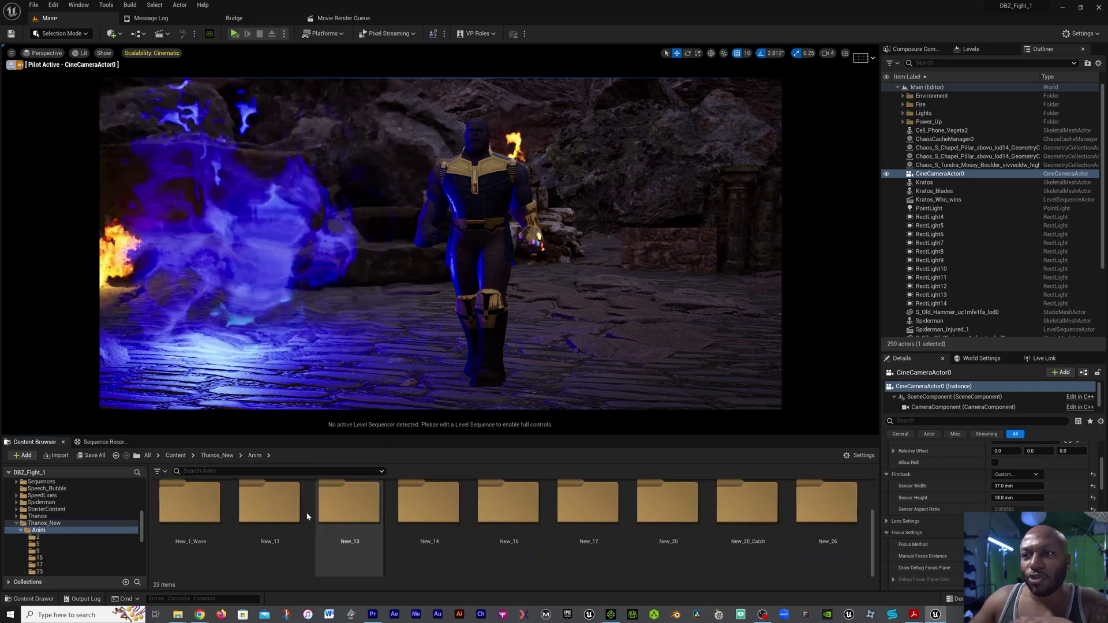
scroll(305, 512, "down", 3)
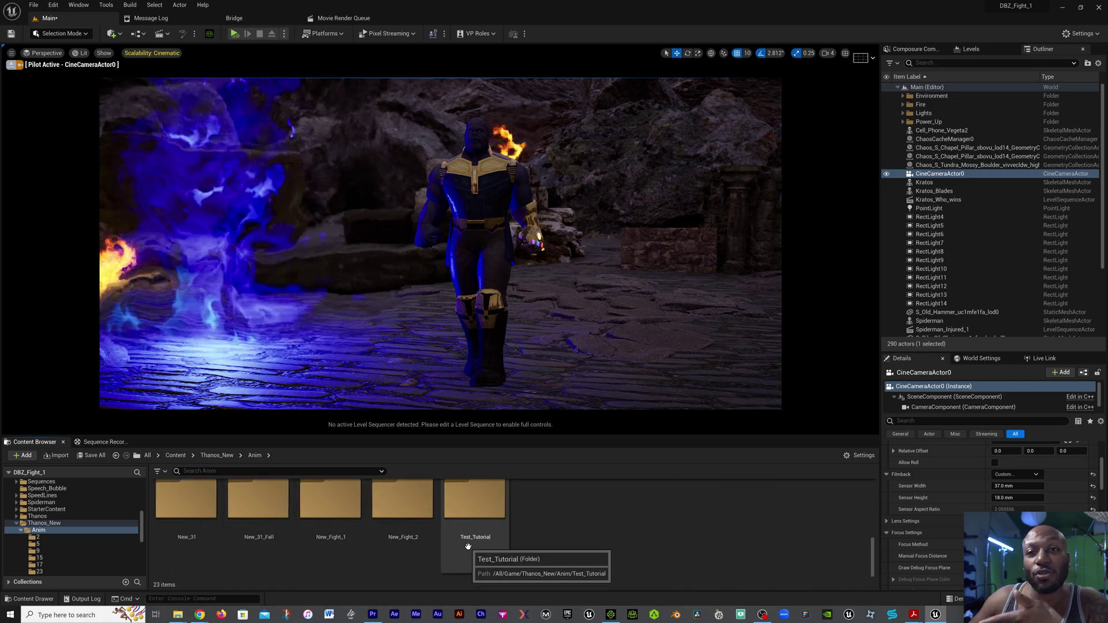
double_click(473, 505)
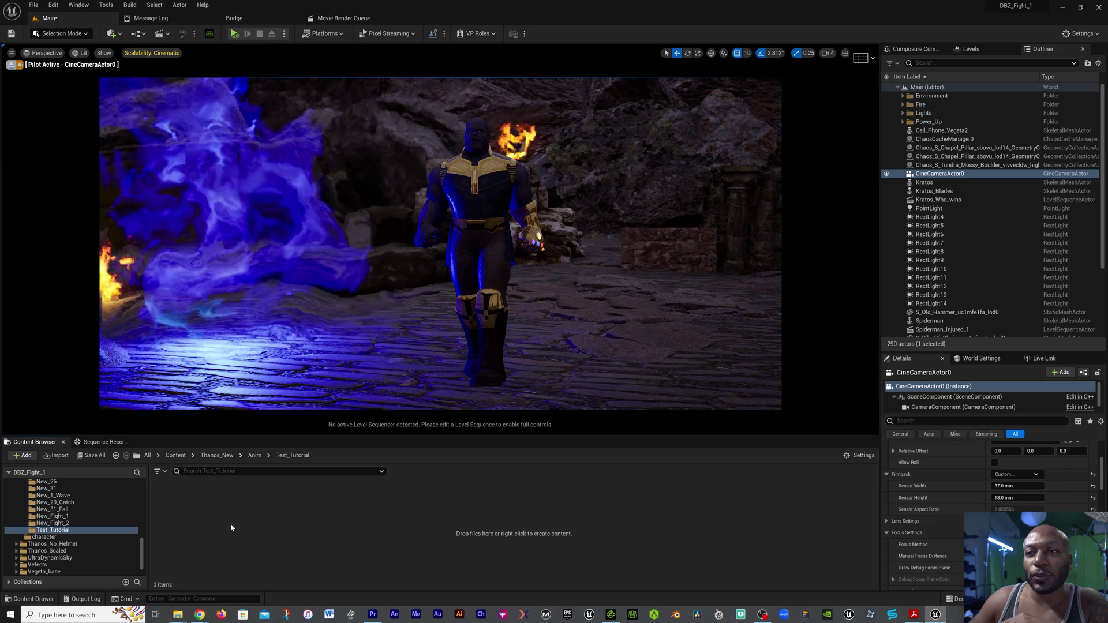
Import the Test_Tutorial FBX file into the Test_Tutorial folder, confirming the Auto Setup options.
right_click(231, 524)
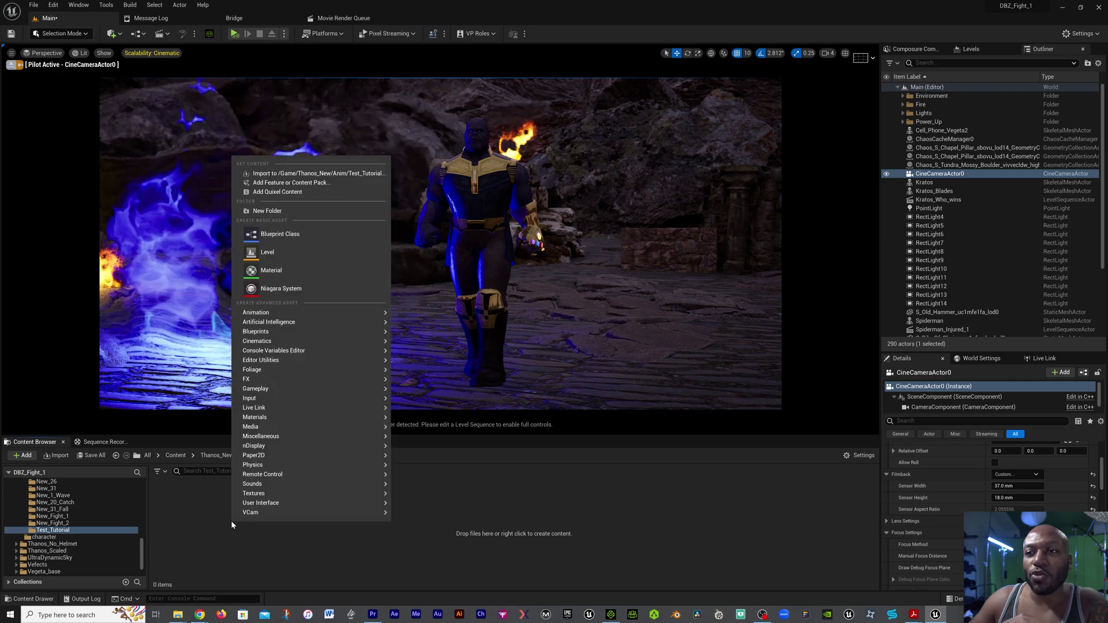
left_click(350, 175)
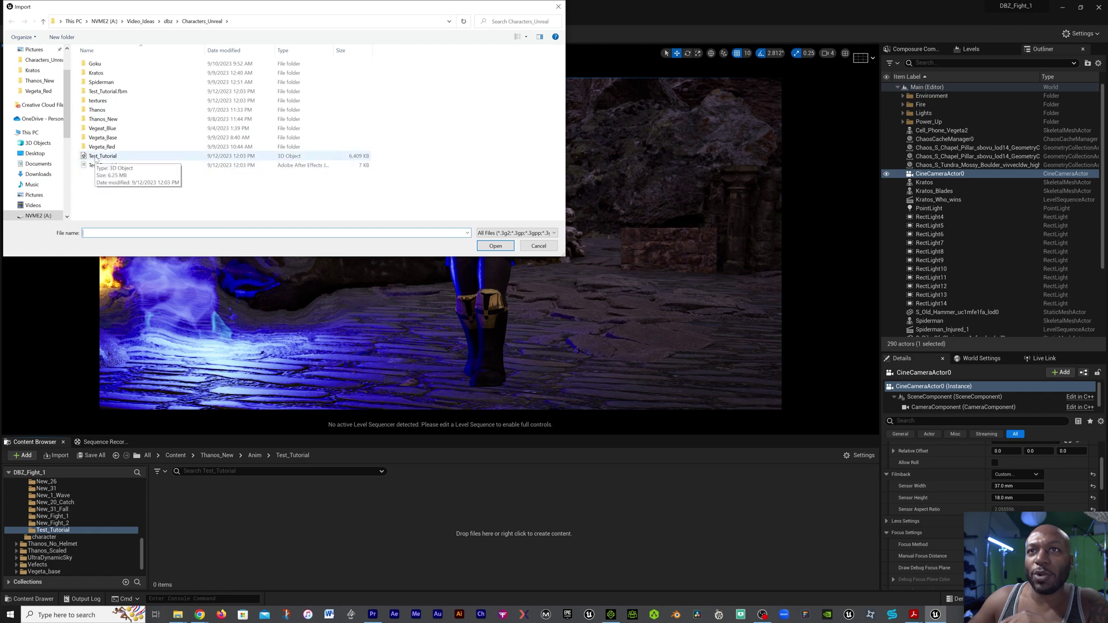
double_click(95, 157)
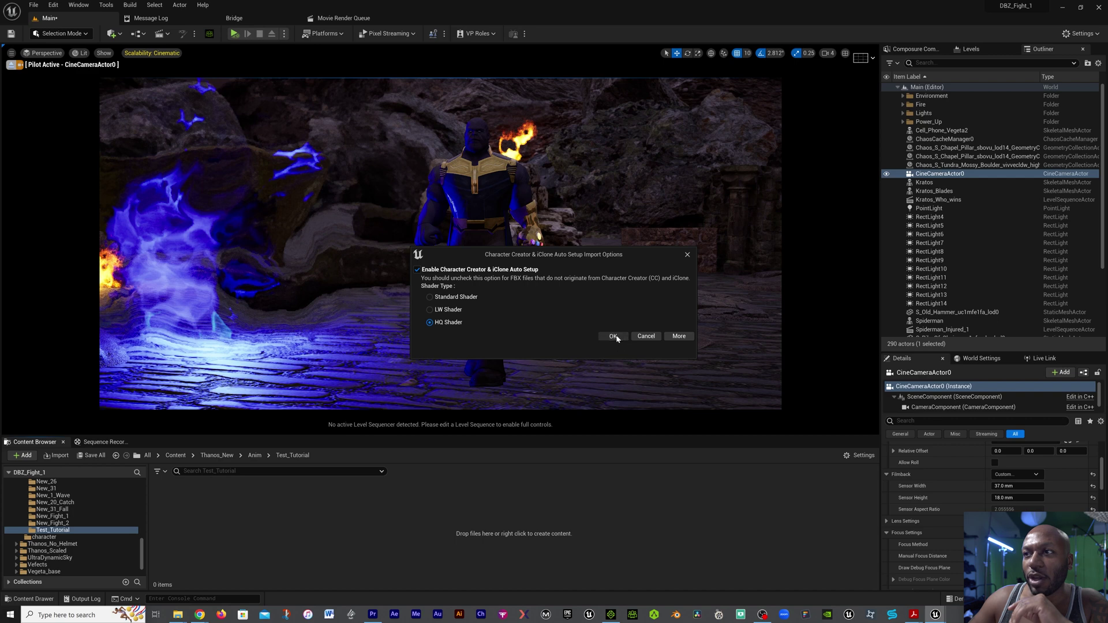
left_click(614, 337)
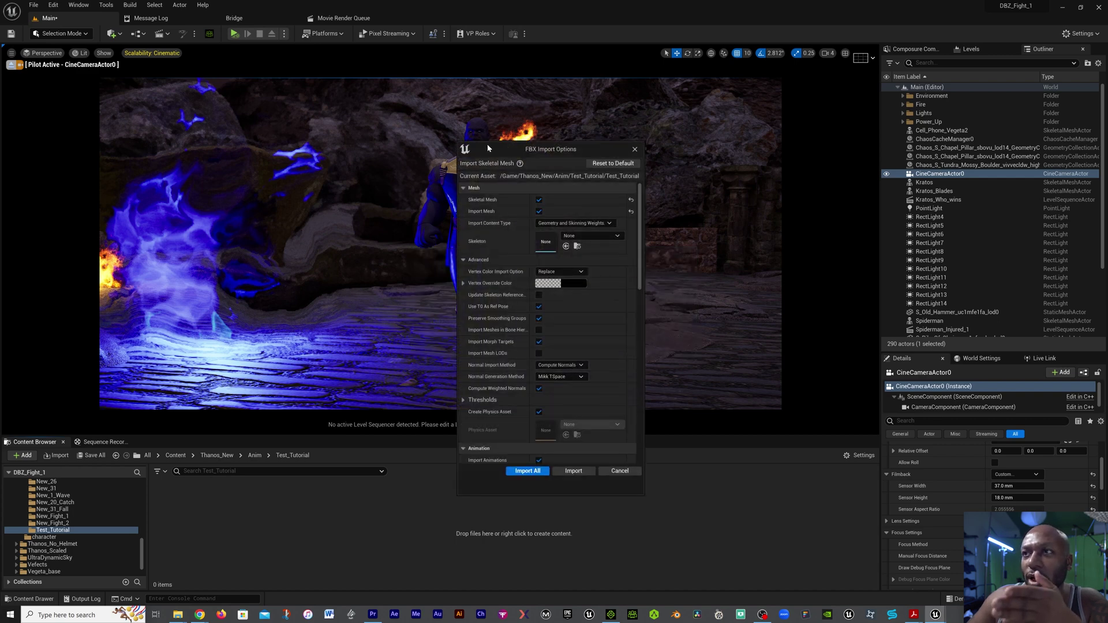
left_click_drag(487, 148, 599, 159)
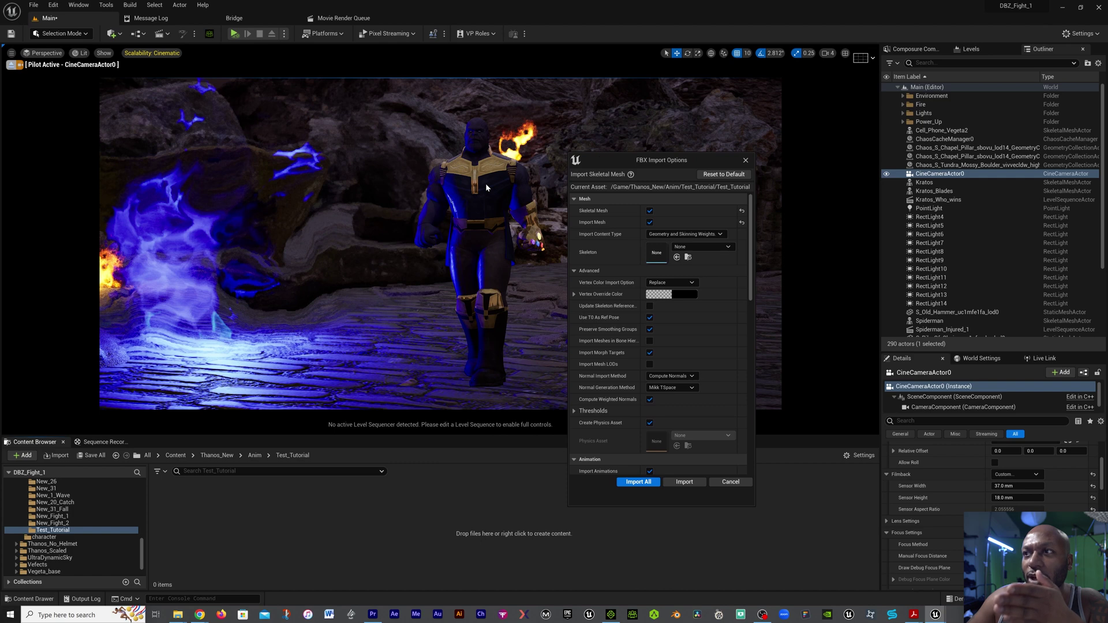
Assign Thanos_Mod_2_Skeleton as the skeleton and enable skeletal mesh import.
left_click(706, 248)
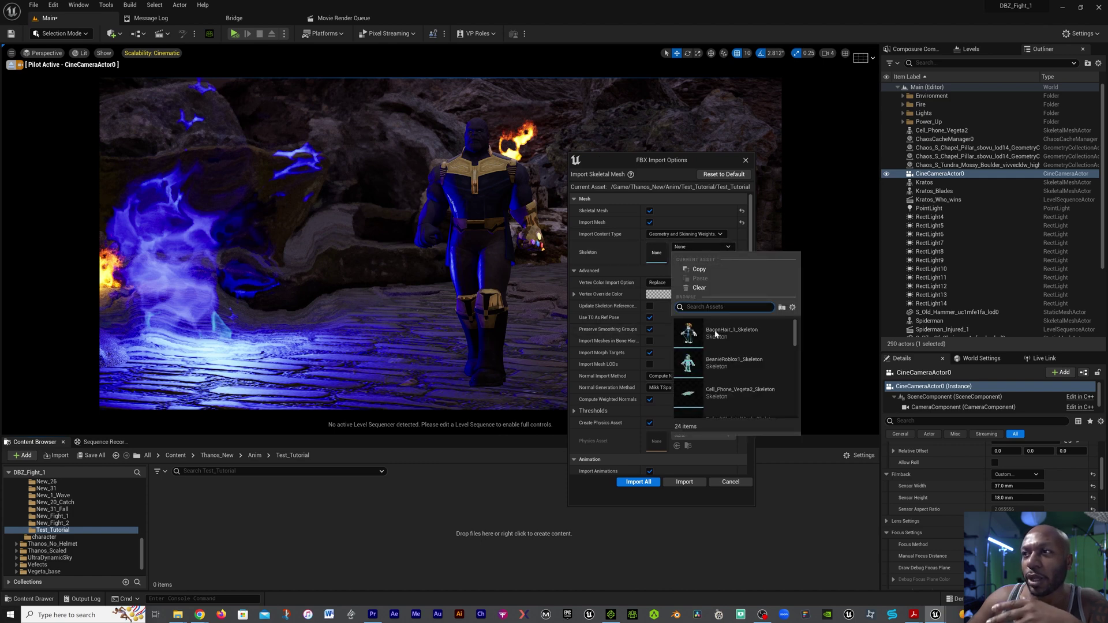
scroll(726, 361, "down", 3)
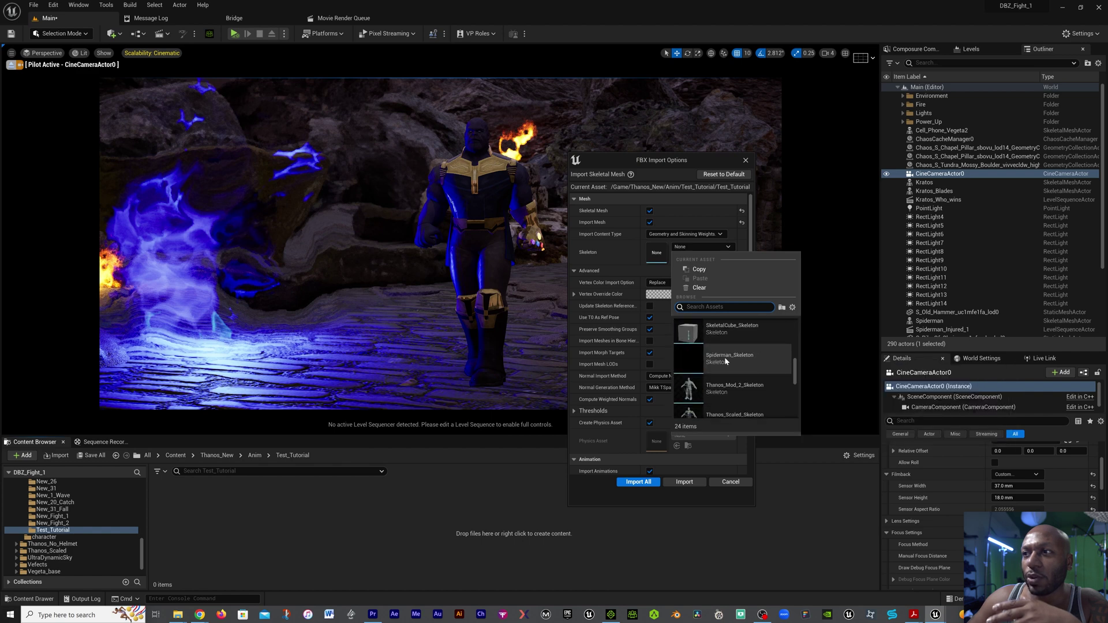
left_click(718, 331)
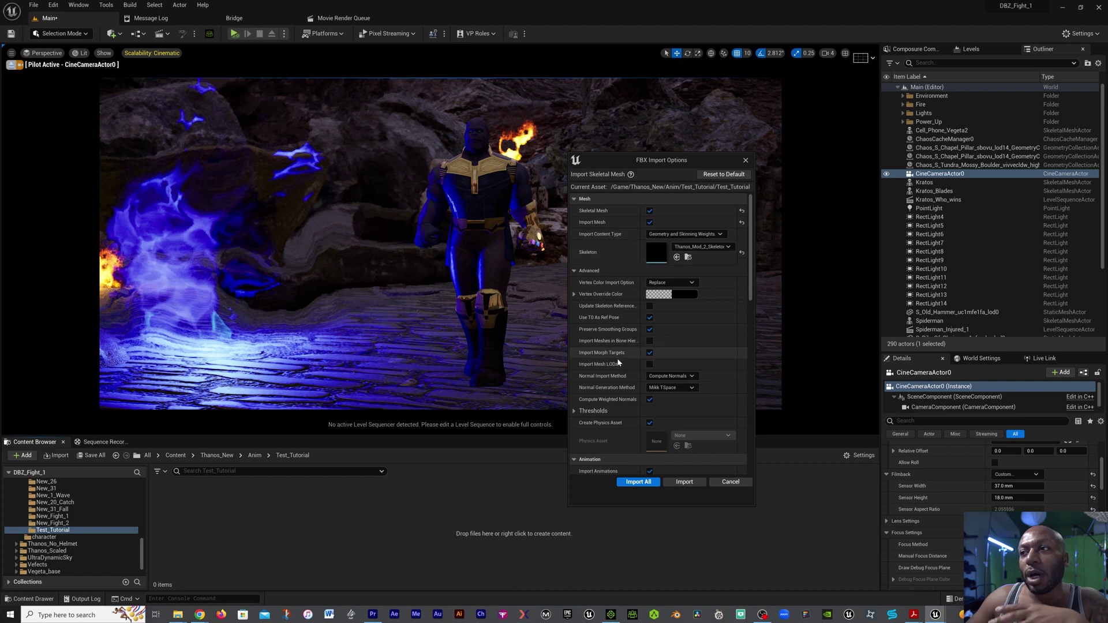
left_click(650, 211)
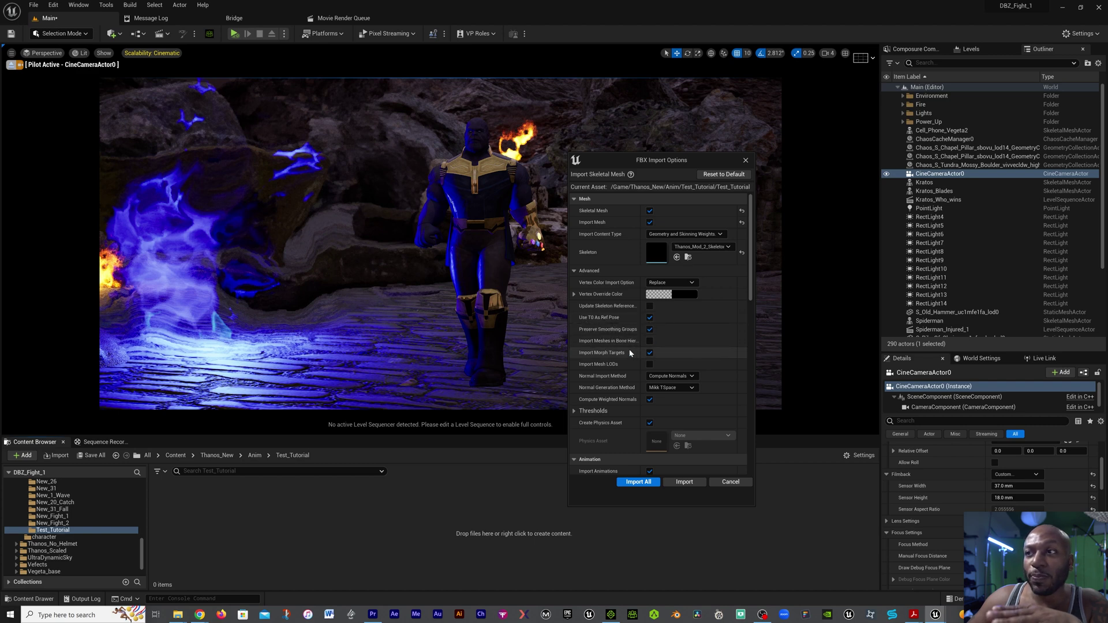
Expand the advanced Miscellaneous import options and return to the top of the settings.
scroll(597, 387, "down", 3)
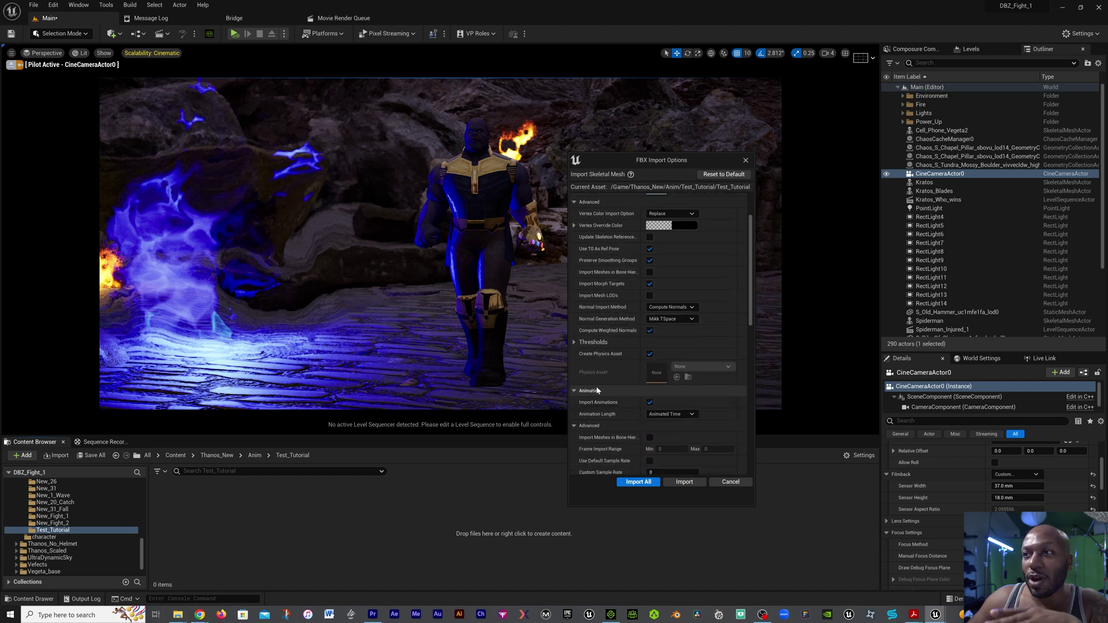
scroll(597, 391, "down", 1)
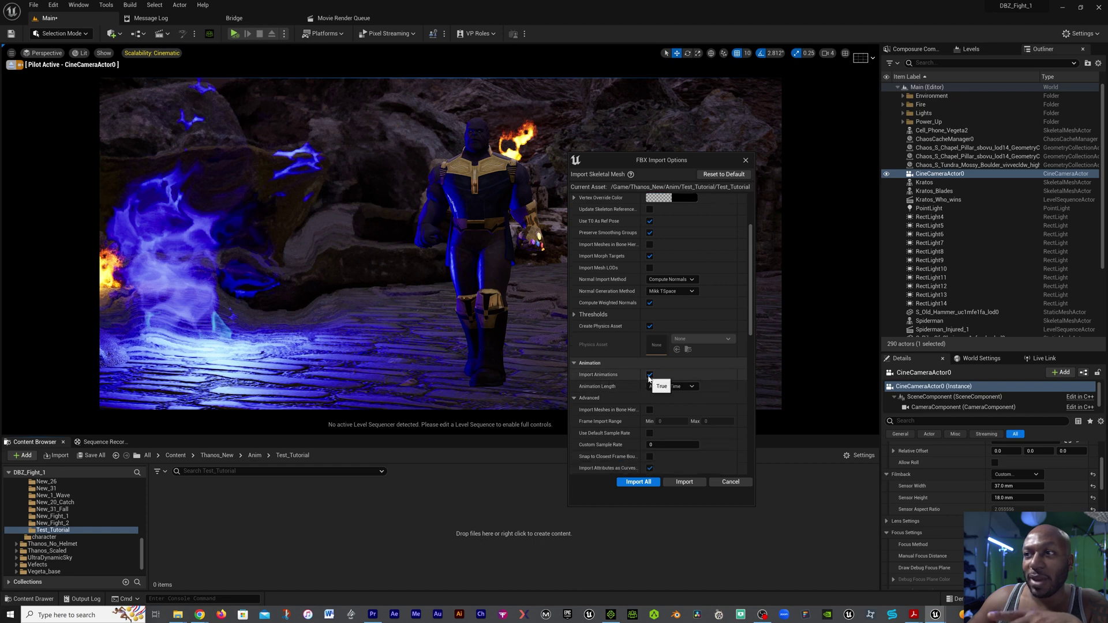
scroll(603, 433, "down", 3)
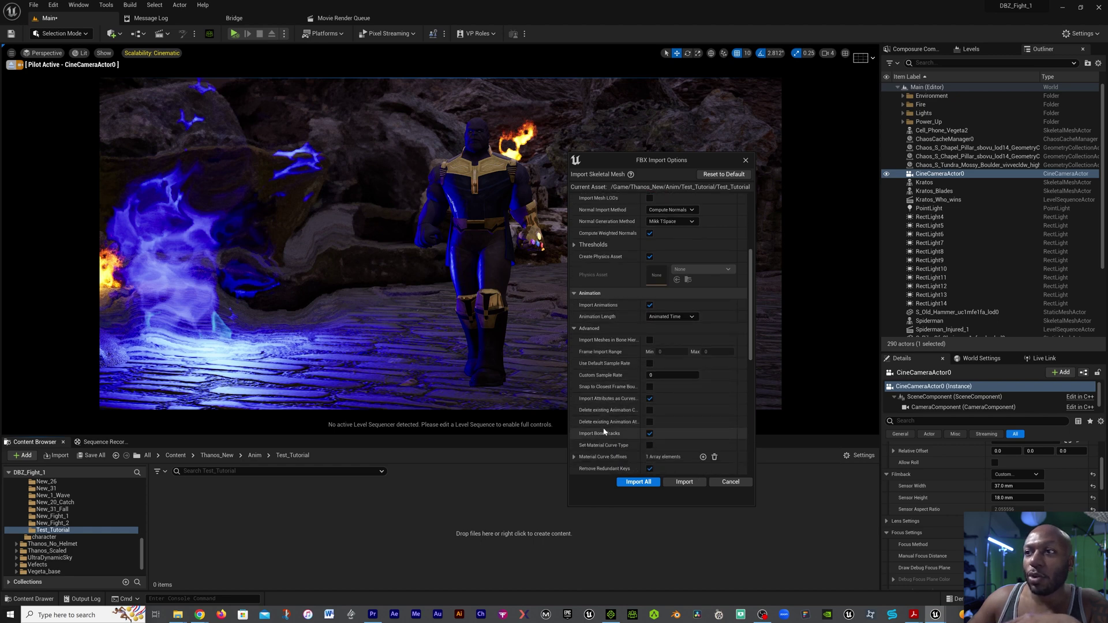
scroll(612, 430, "down", 2)
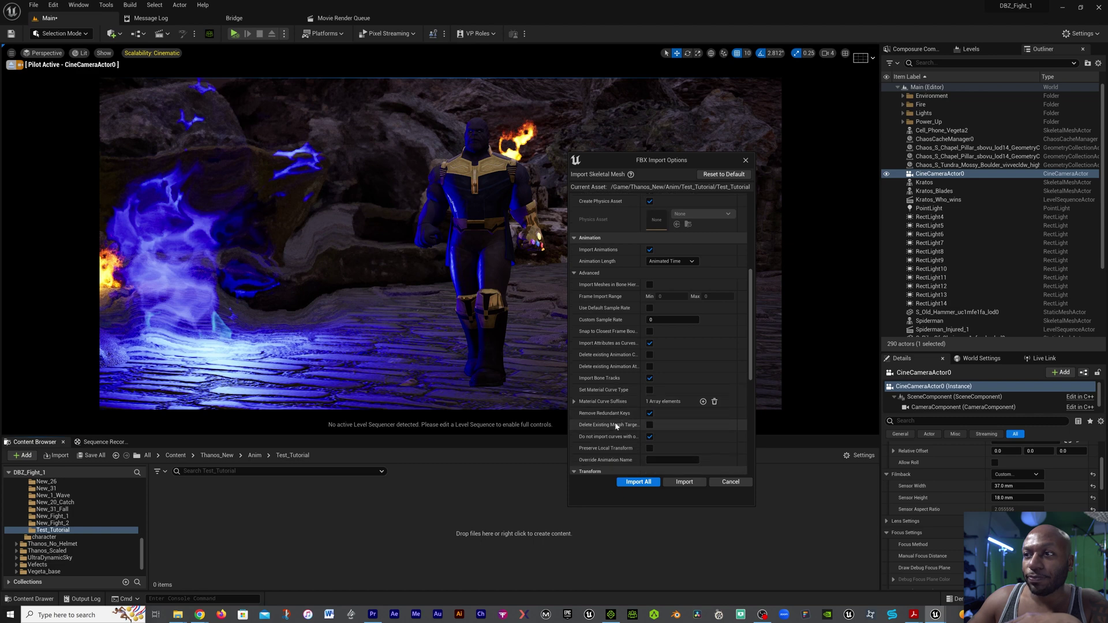
scroll(615, 430, "down", 1)
scroll(615, 431, "down", 2)
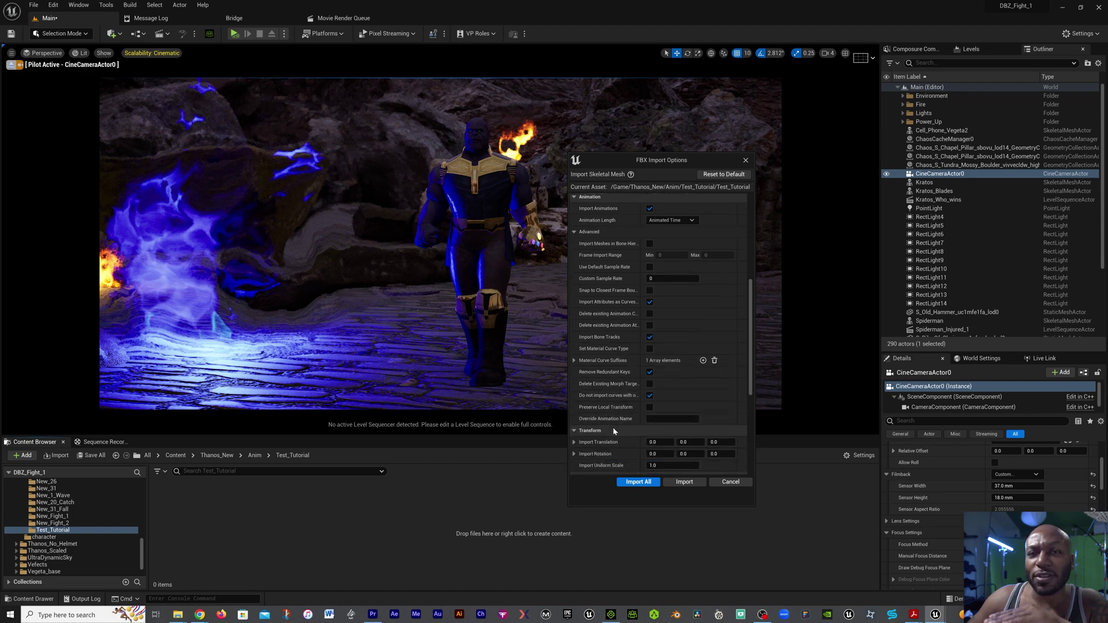
scroll(615, 426, "down", 4)
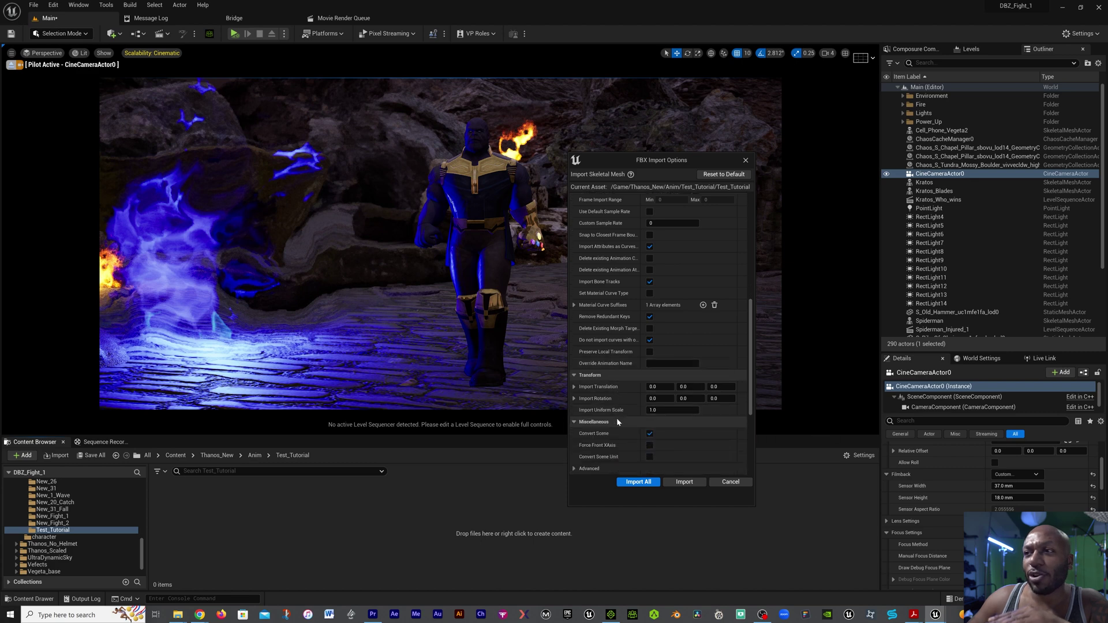
scroll(617, 423, "down", 8)
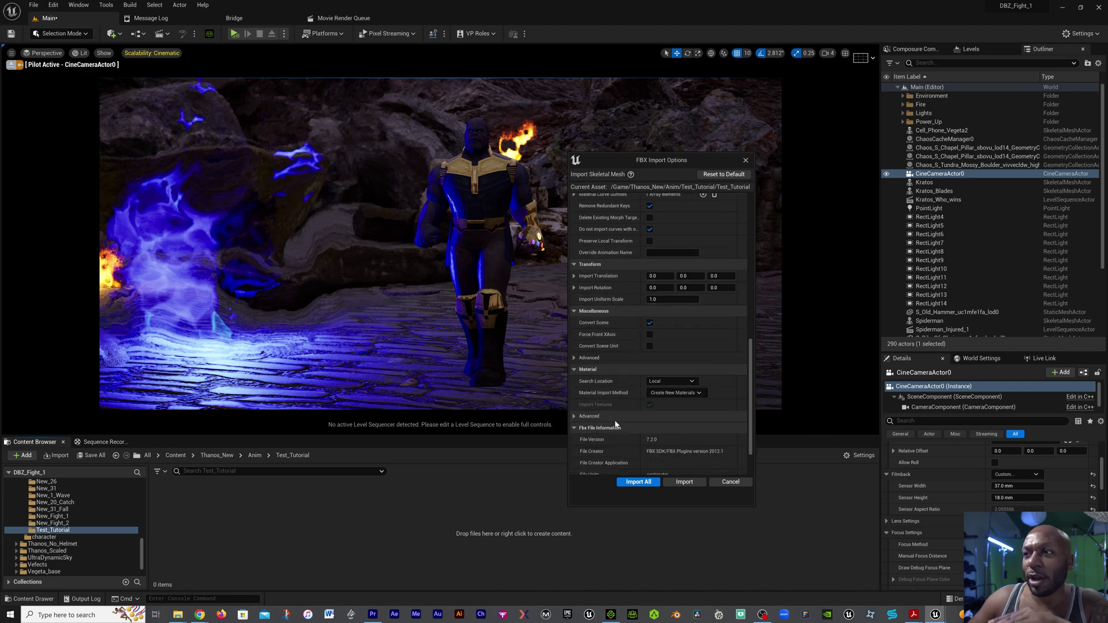
scroll(611, 403, "down", 4)
scroll(611, 402, "up", 1)
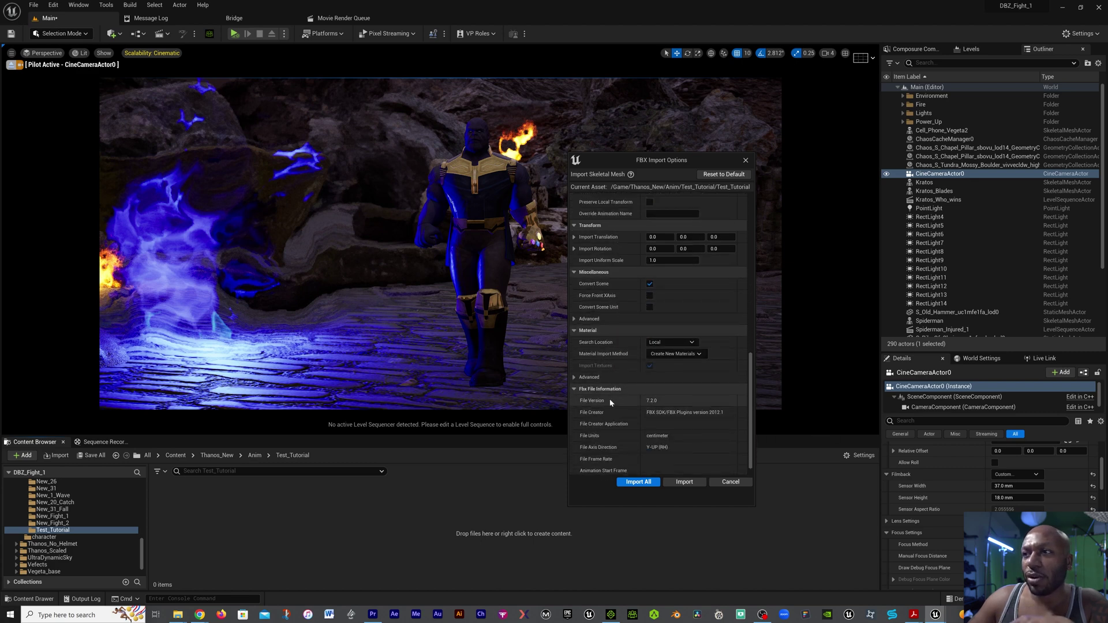
left_click(574, 319)
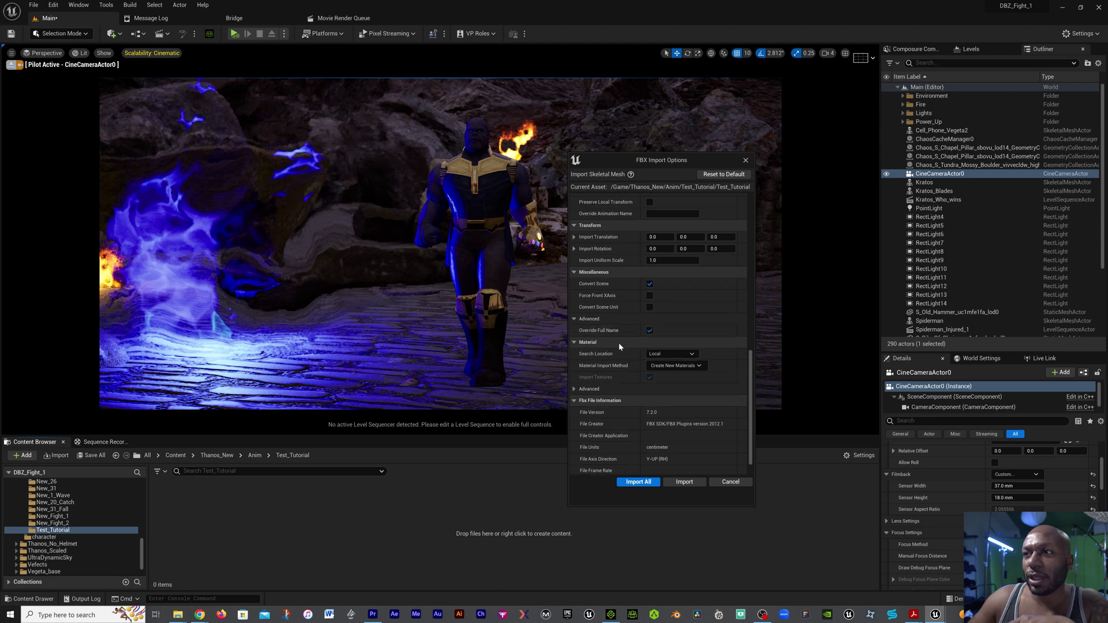
scroll(622, 332, "up", 15)
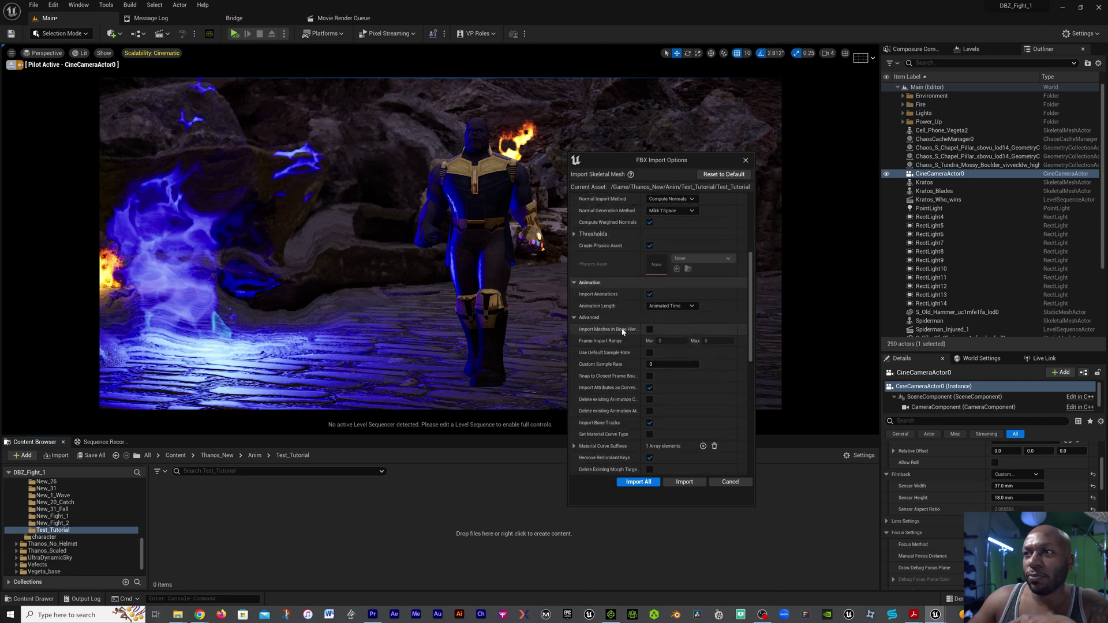
scroll(622, 333, "up", 3)
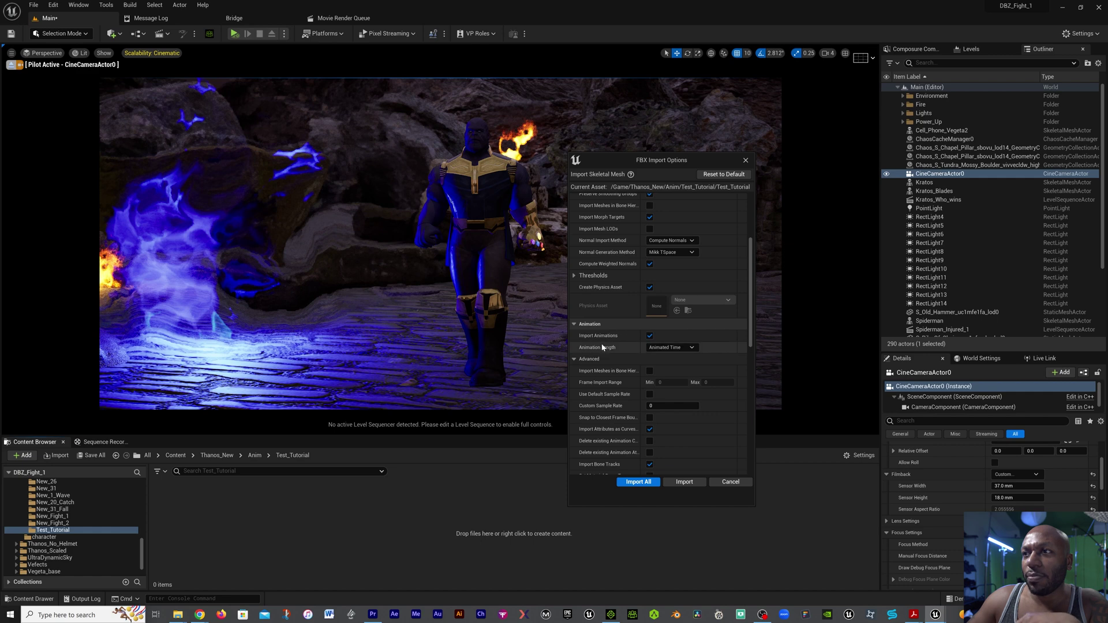
scroll(617, 369, "up", 10)
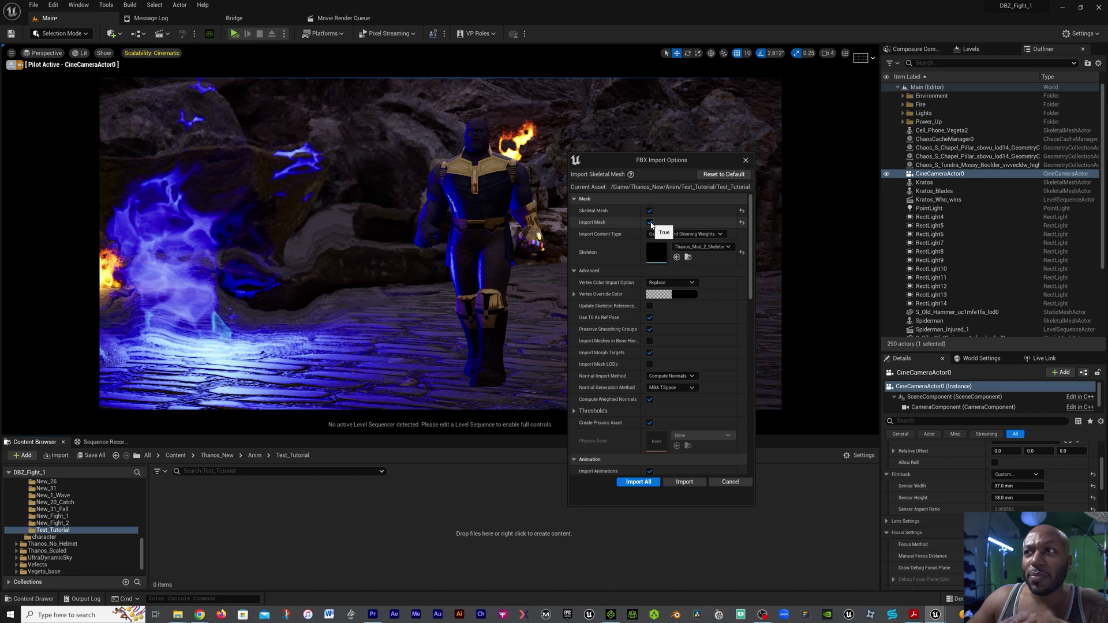
Import the Test_Tutorial FBX as animation only, without a mesh, and return to the Main level.
left_click(650, 223)
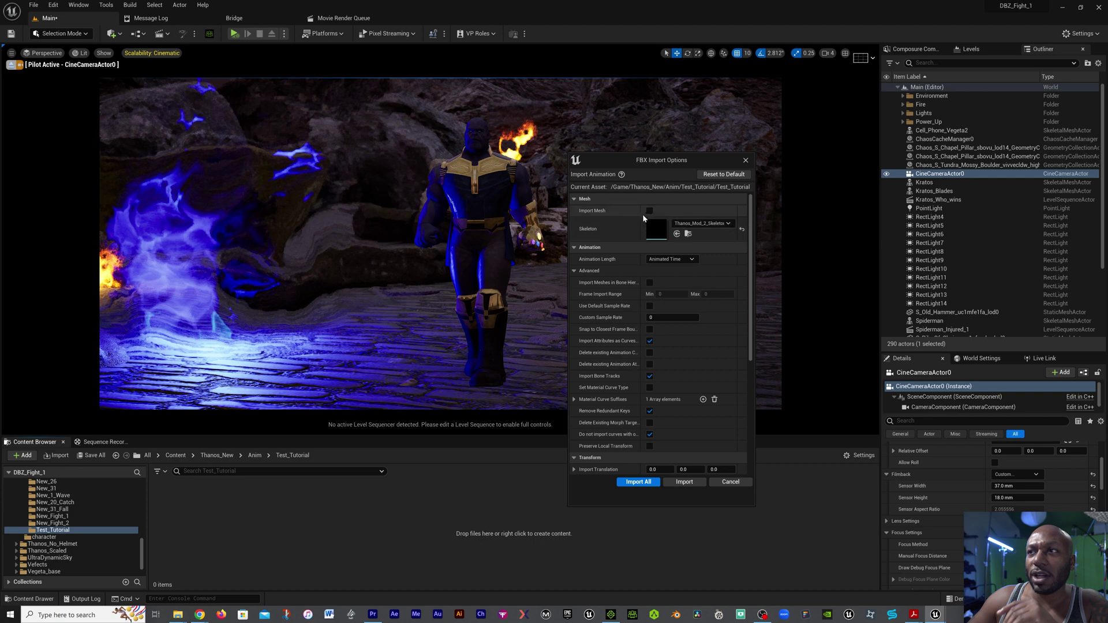
left_click(628, 482)
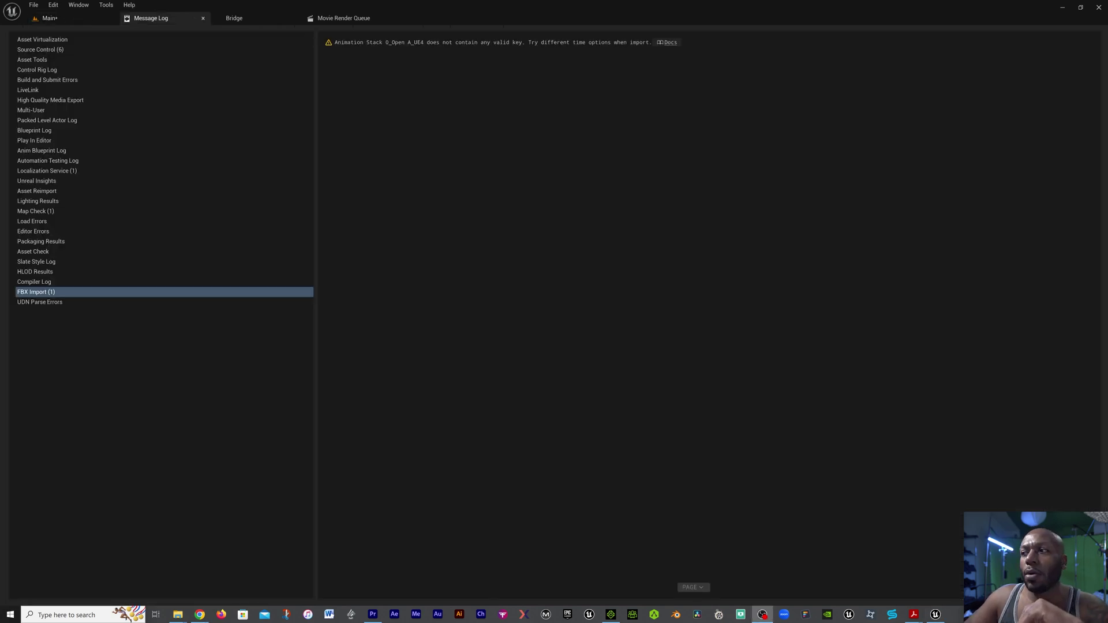
left_click(49, 18)
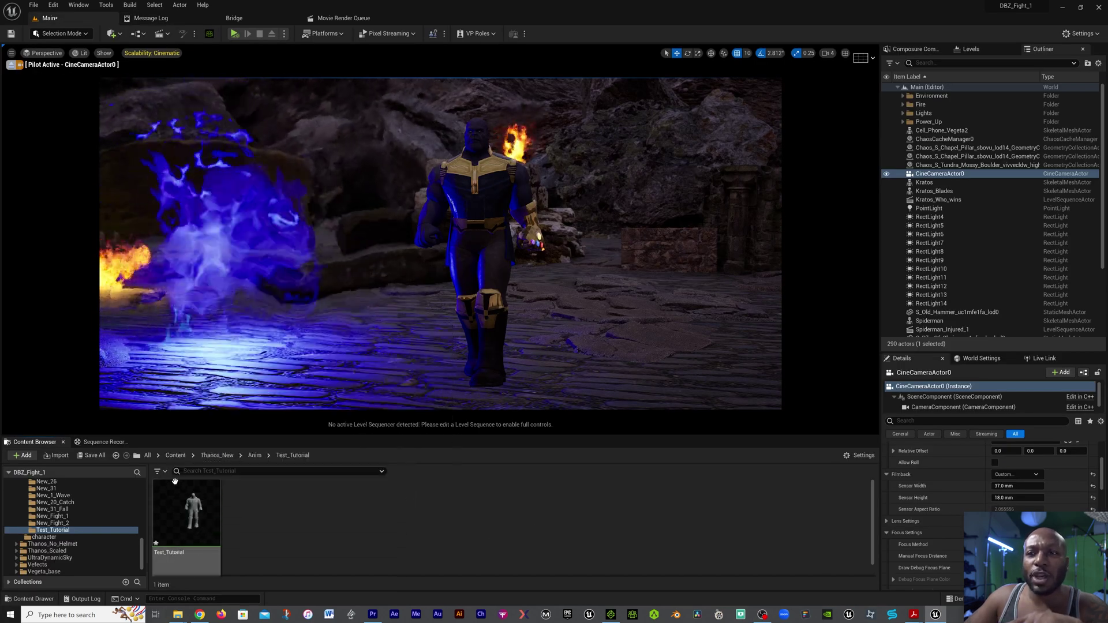
mouse_move(179, 539)
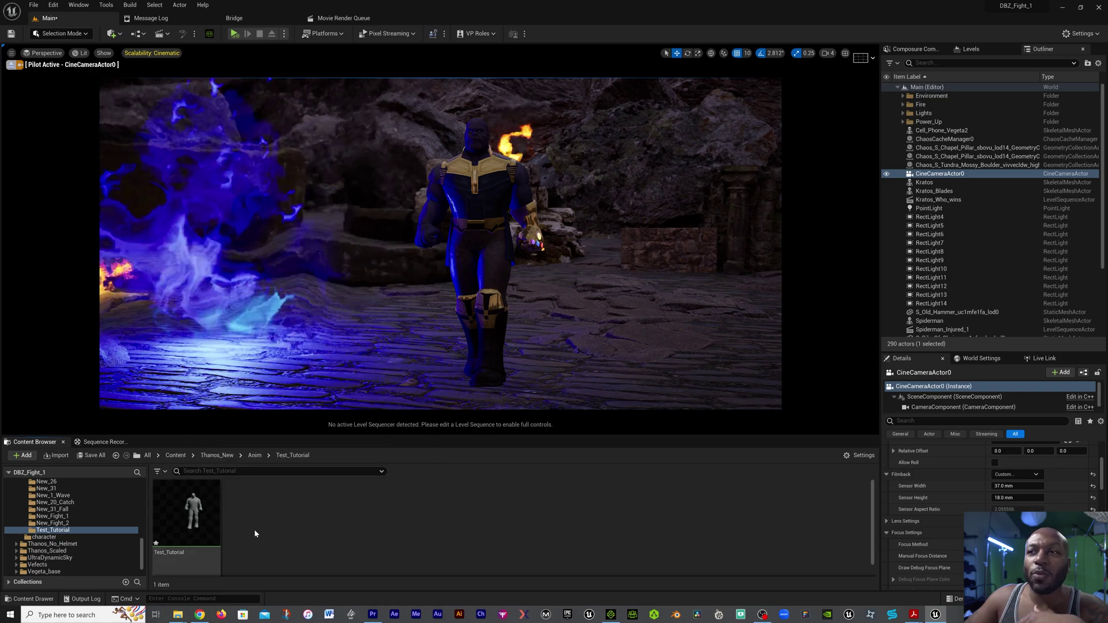
mouse_move(222, 522)
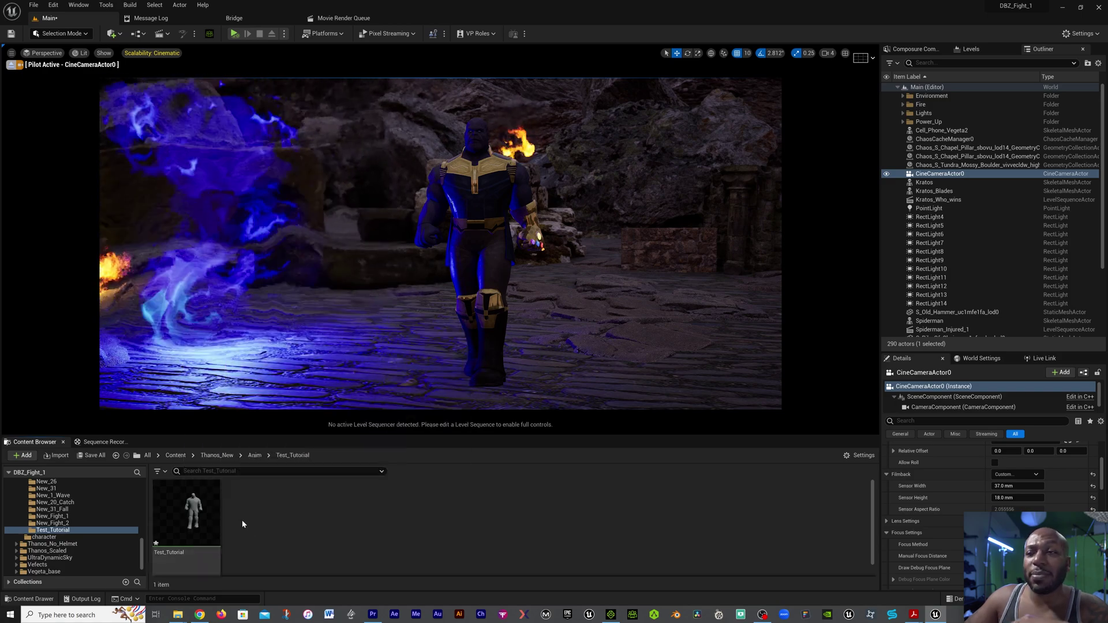
Select the Thanos_Mod_2 actor and enable Update Animation in Editor in its Details.
left_click(477, 200)
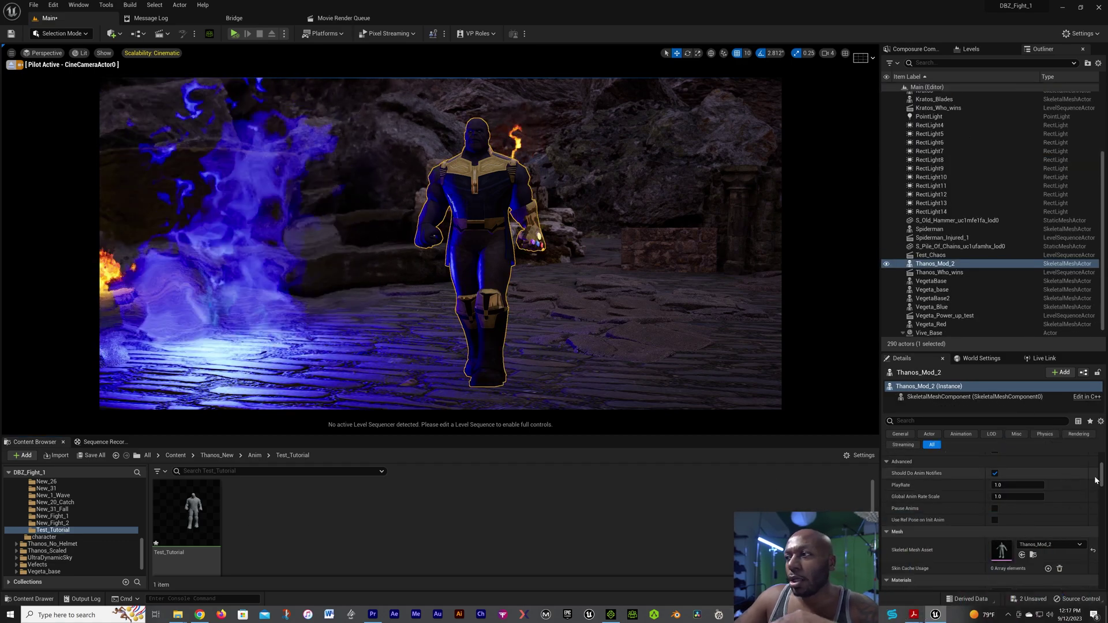
left_click_drag(1103, 477, 1106, 573)
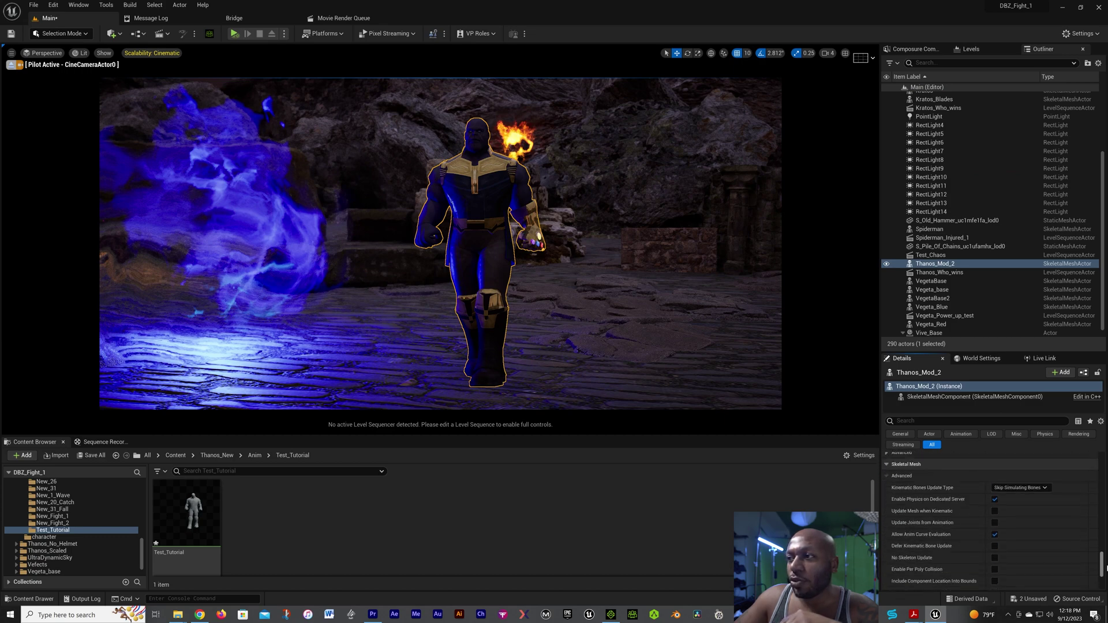
scroll(989, 568, "down", 1)
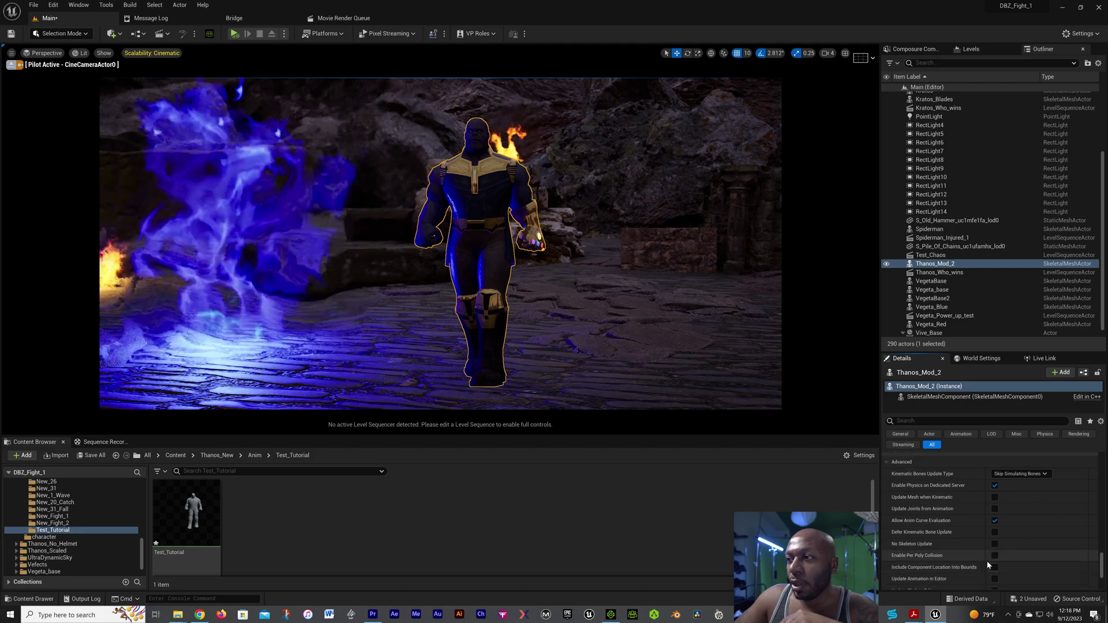
scroll(981, 566, "down", 1)
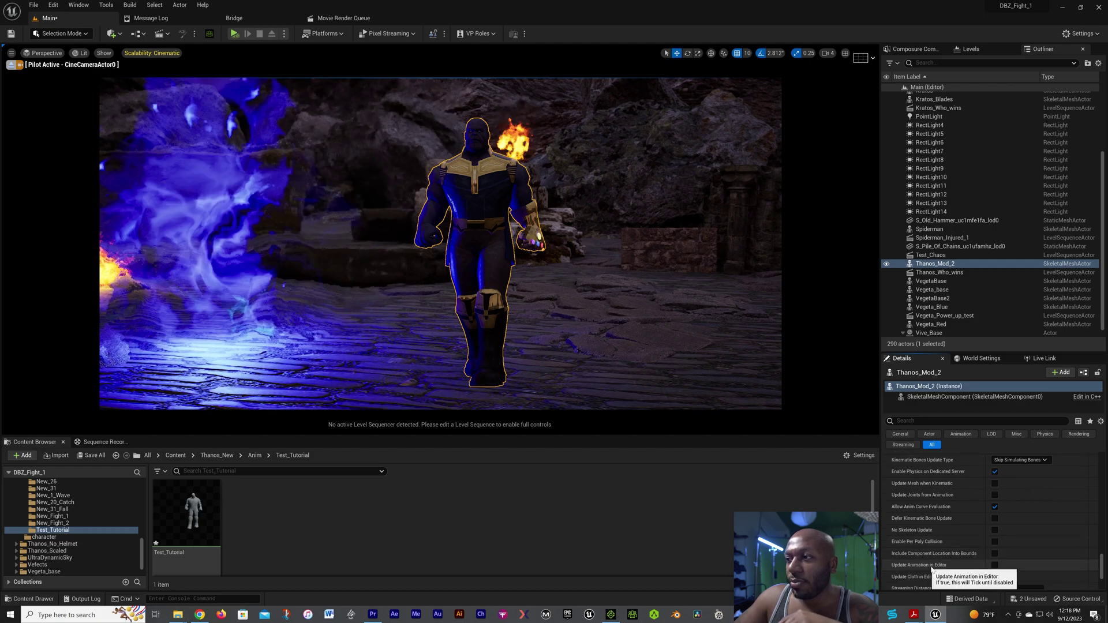
left_click(994, 565)
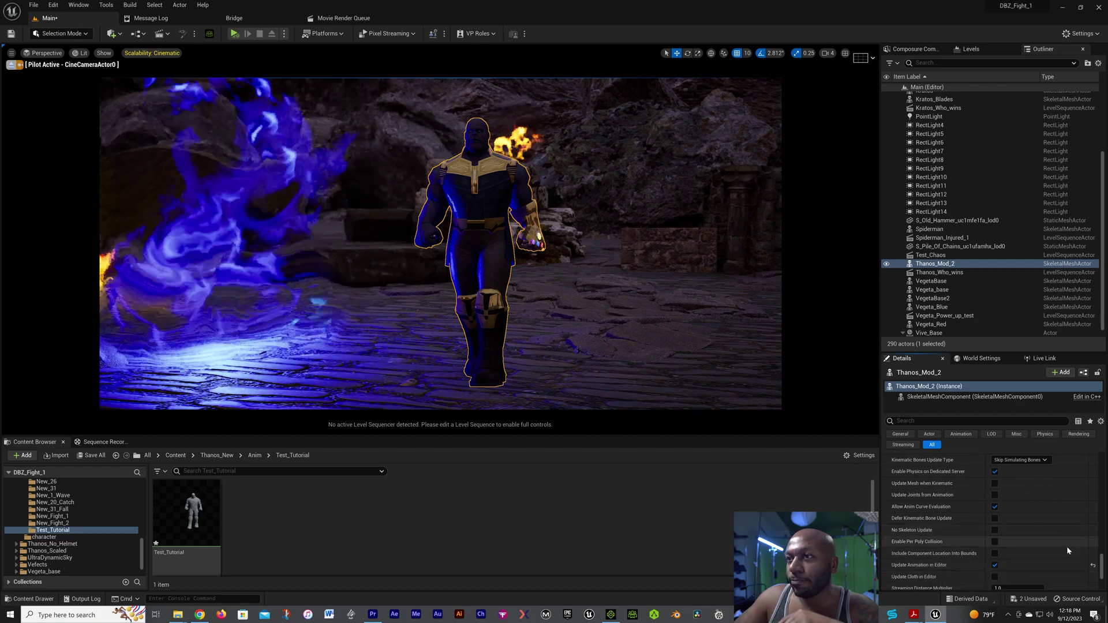
scroll(1068, 553, "up", 5)
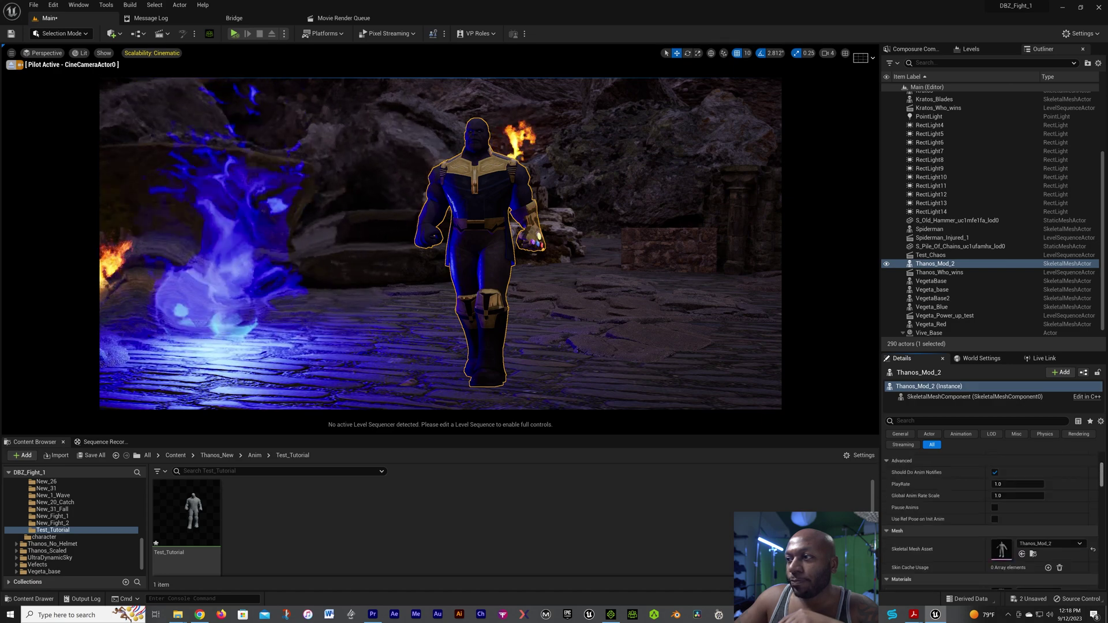
scroll(1080, 526, "up", 5)
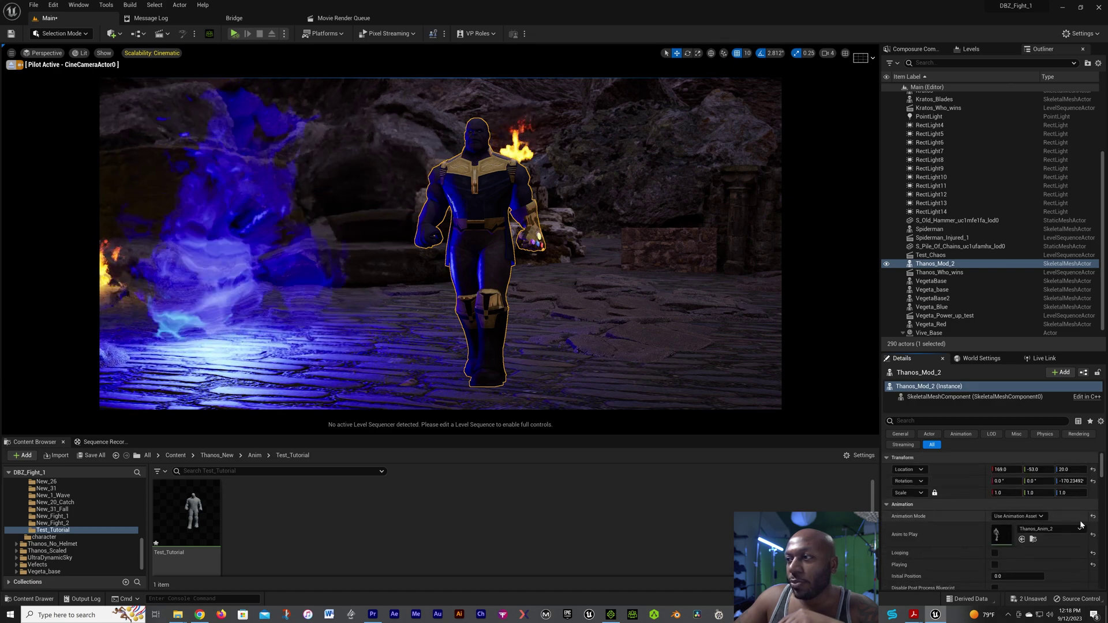
Browse the Anim to Play asset list for the imported Test_Tutorial animation.
left_click(1080, 527)
scroll(1058, 477, "down", 3)
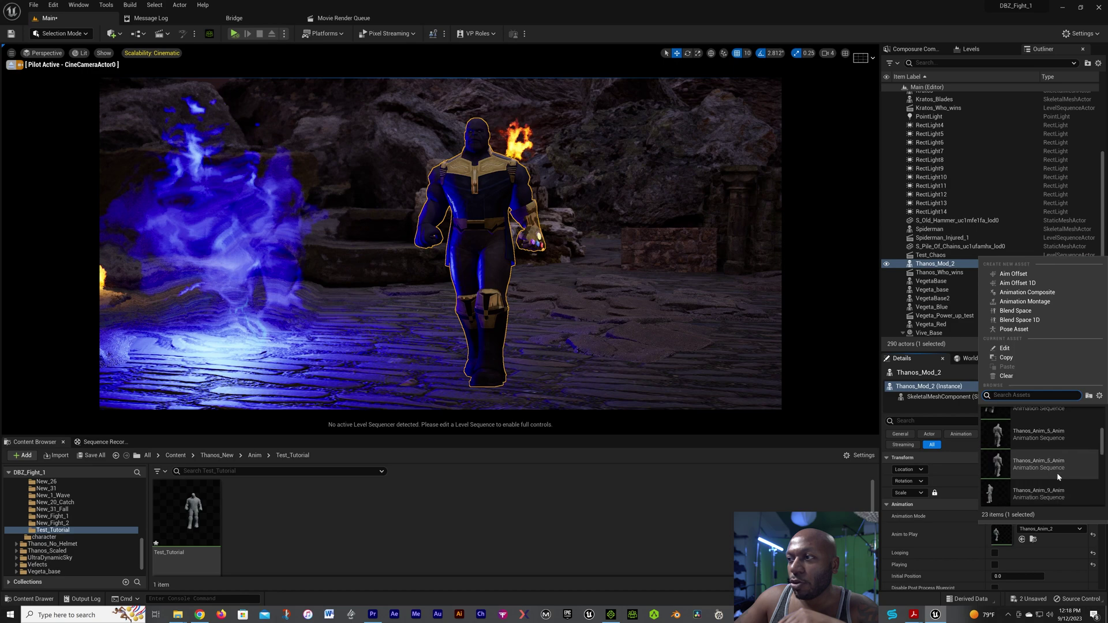
scroll(1103, 454, "down", 2)
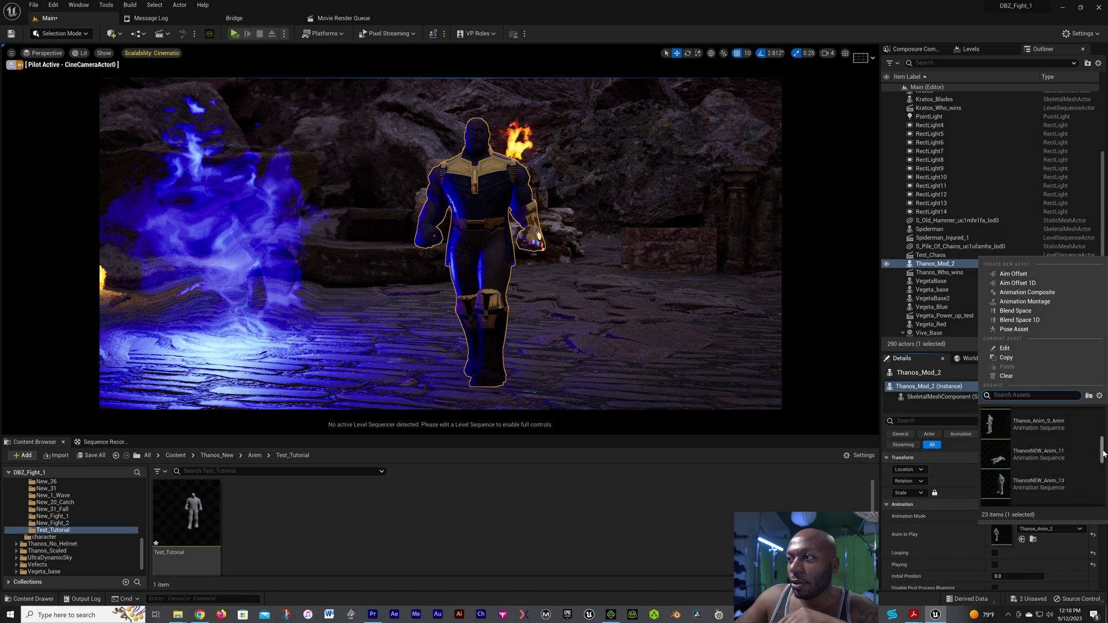
scroll(1100, 474, "down", 3)
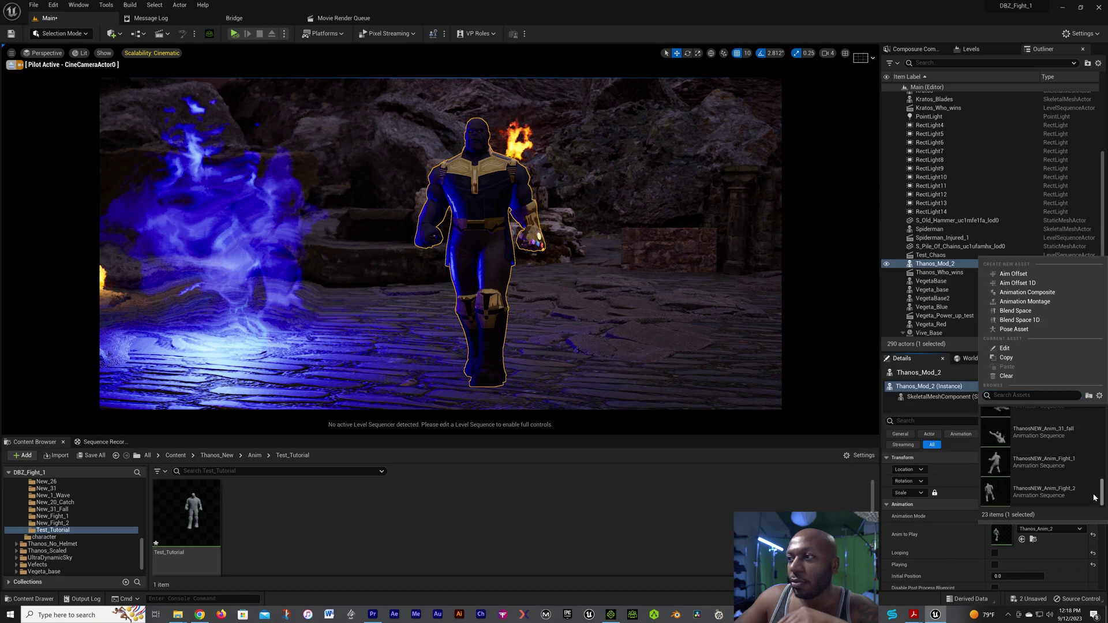
left_click_drag(1094, 498, 1094, 430)
Set Test_Tutorial as Thanos's Anim to Play and reframe the camera on him.
key("Escape")
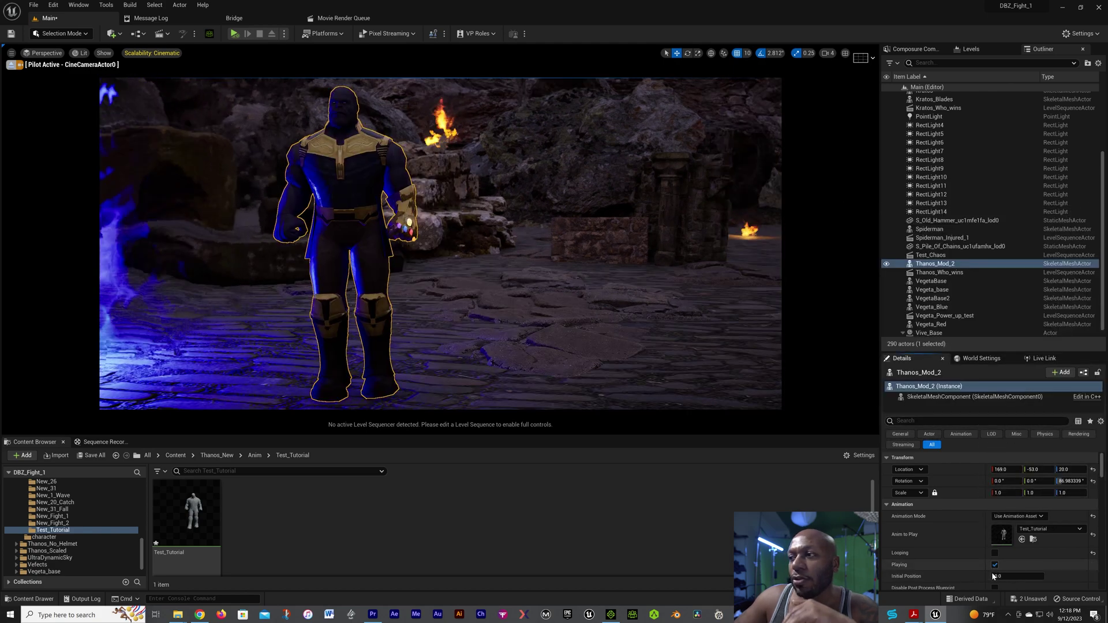
right_click_drag(422, 312, 497, 331)
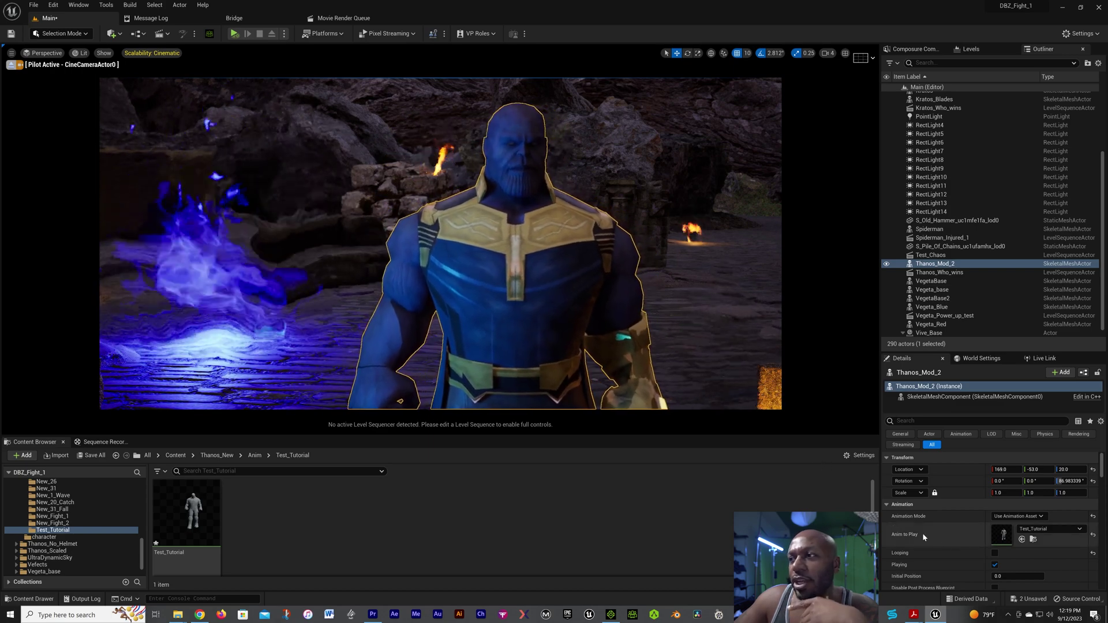
Turn off Playing for Thanos and play back the Spiderman_Injured_2 level sequence.
left_click(994, 565)
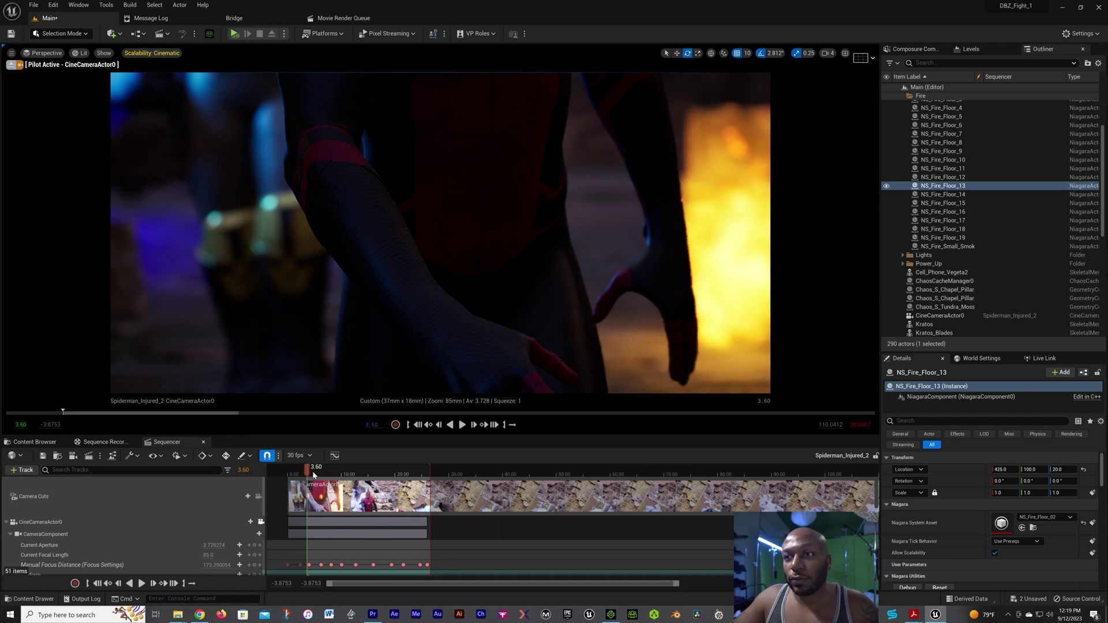
key("space")
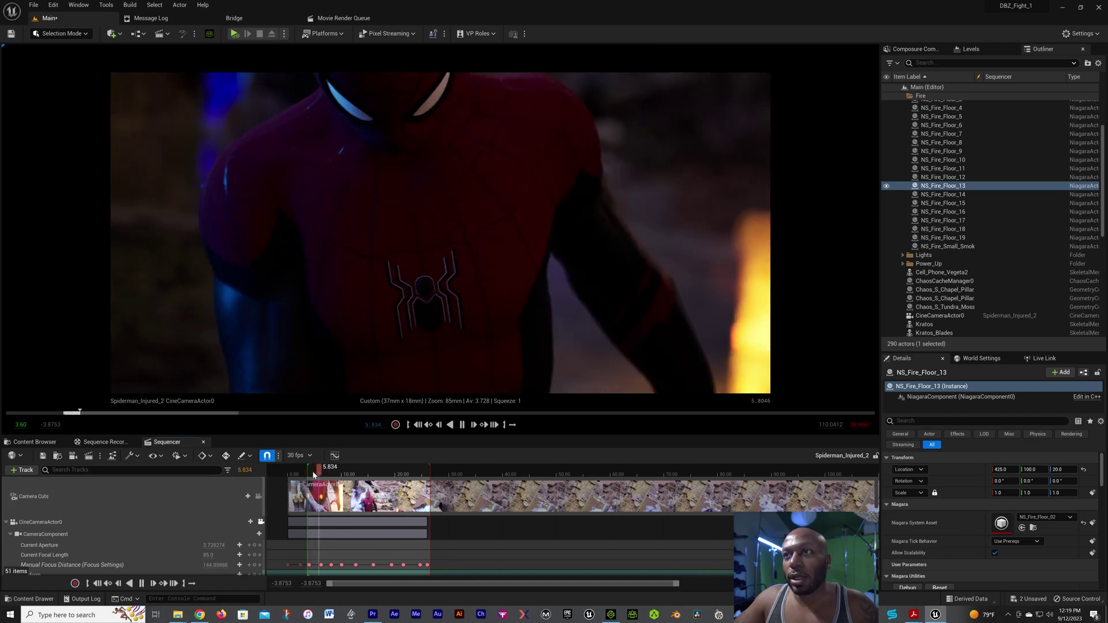